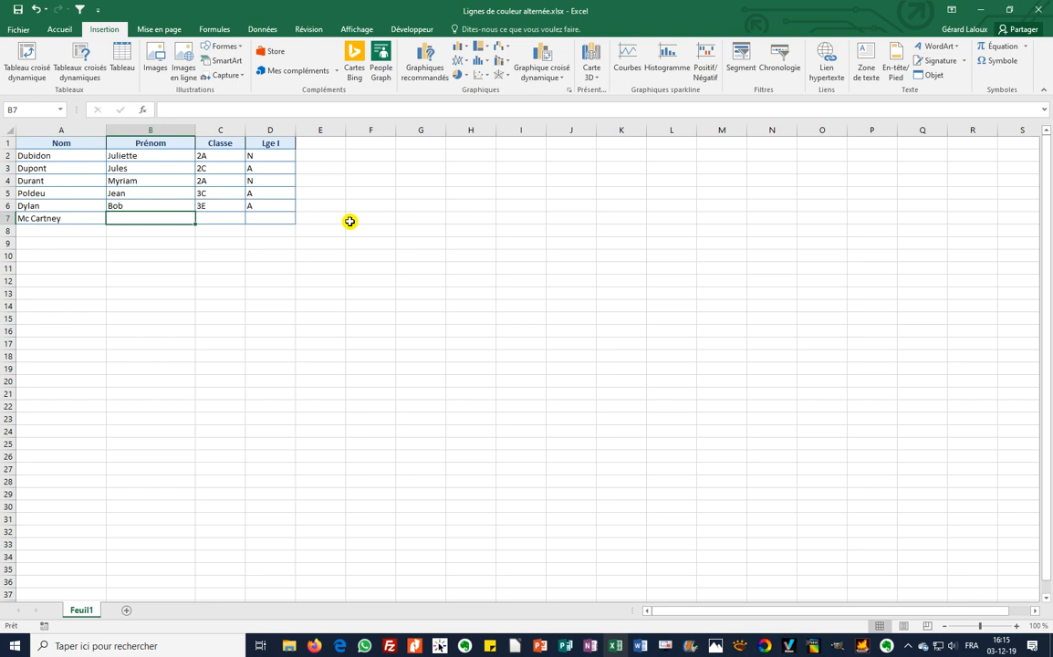
Complete row 7 for Mc Cartney with the first name Paul, class 3C and language A.
key(Tab)
text(3)
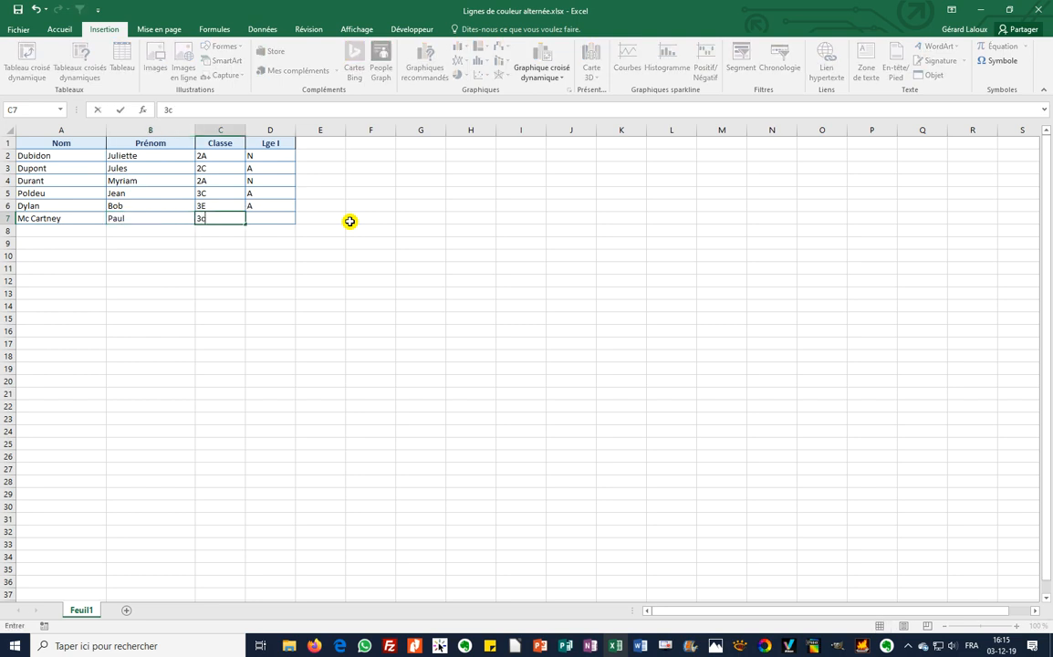
text(C)
key(Tab)
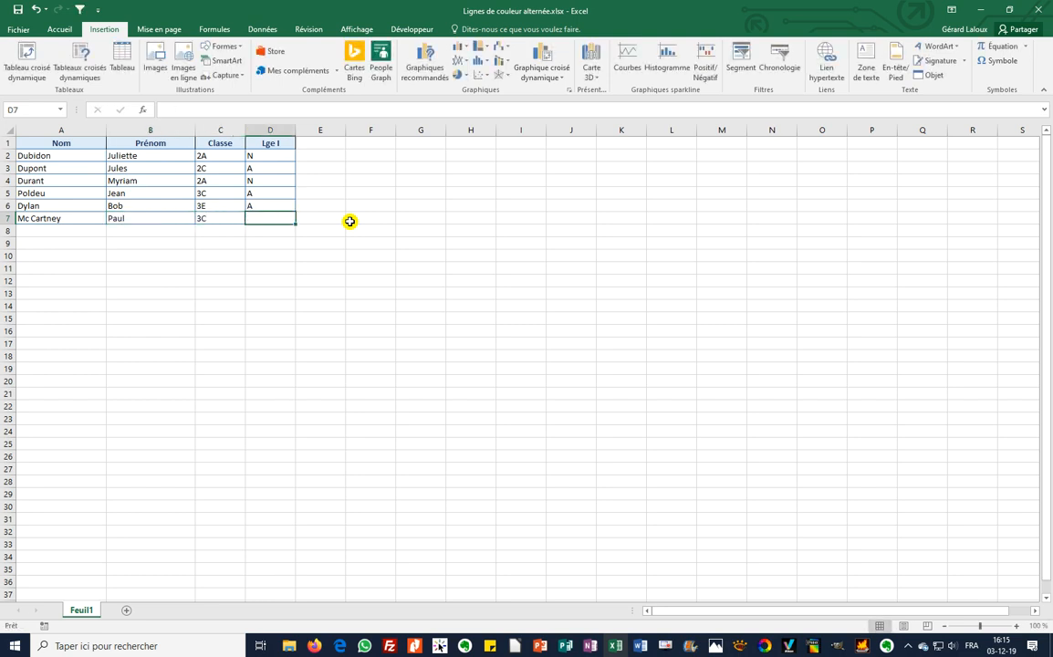
text(A)
key(Return)
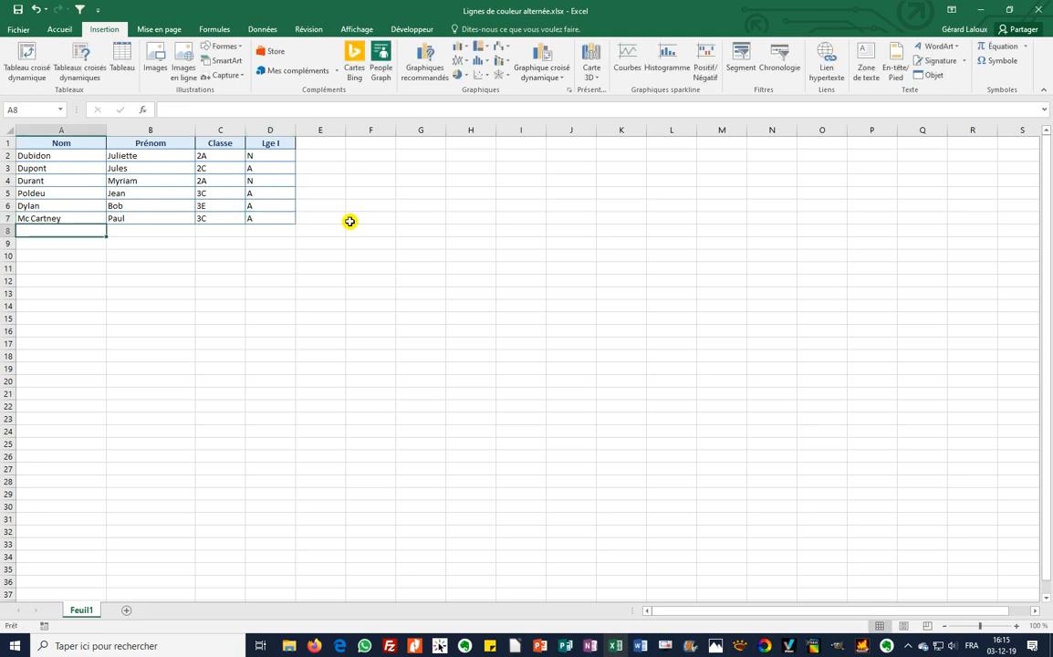
text(Harrison)
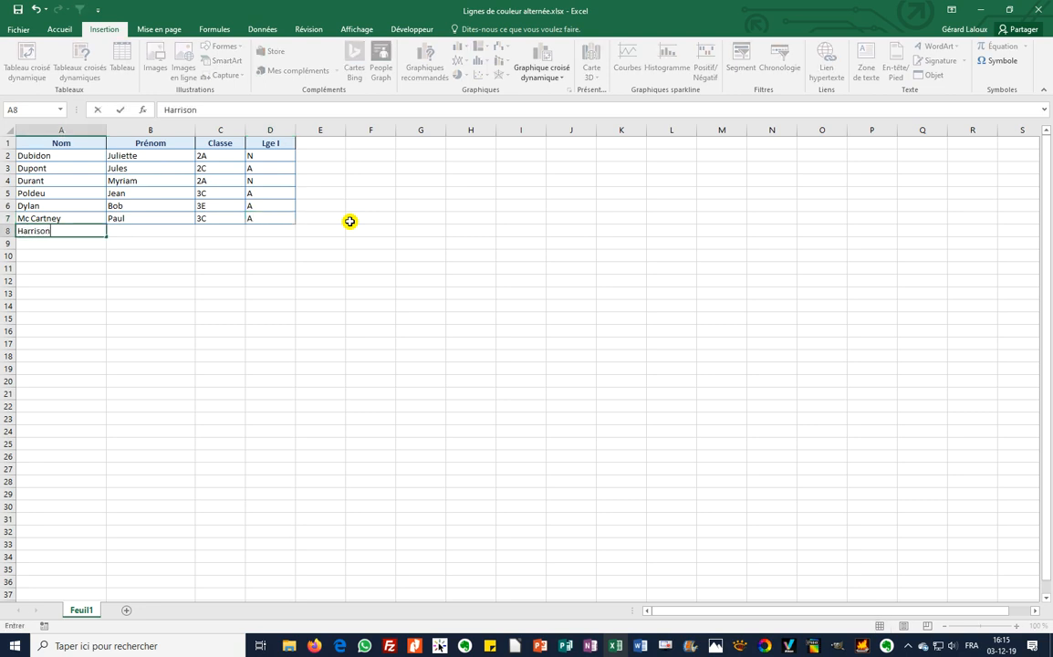
key(Tab)
text(Georges)
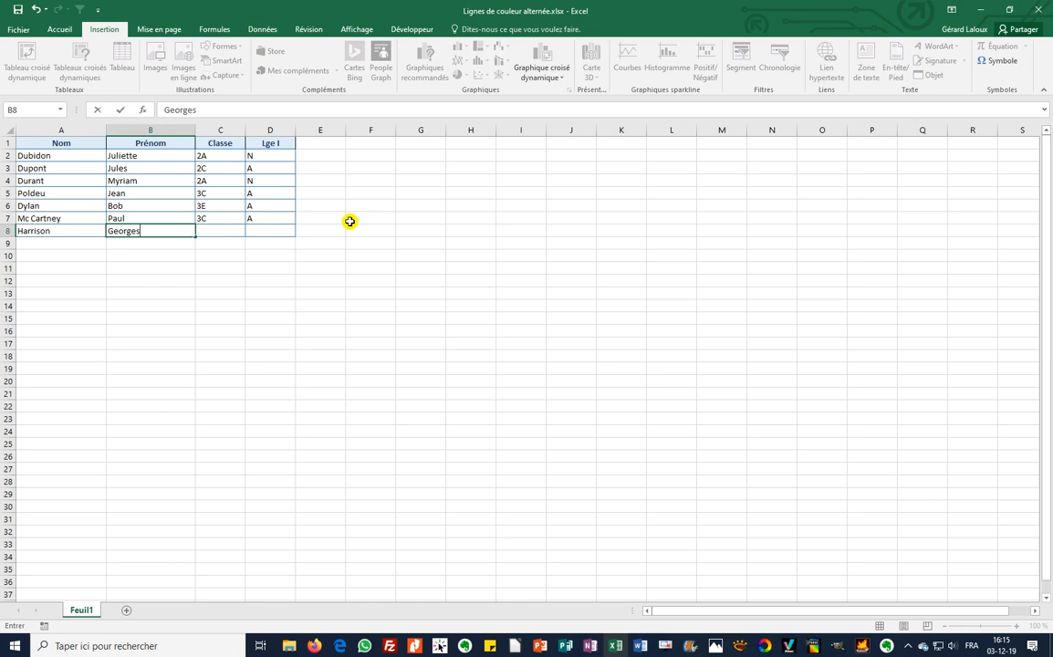
key(Tab)
text(3)
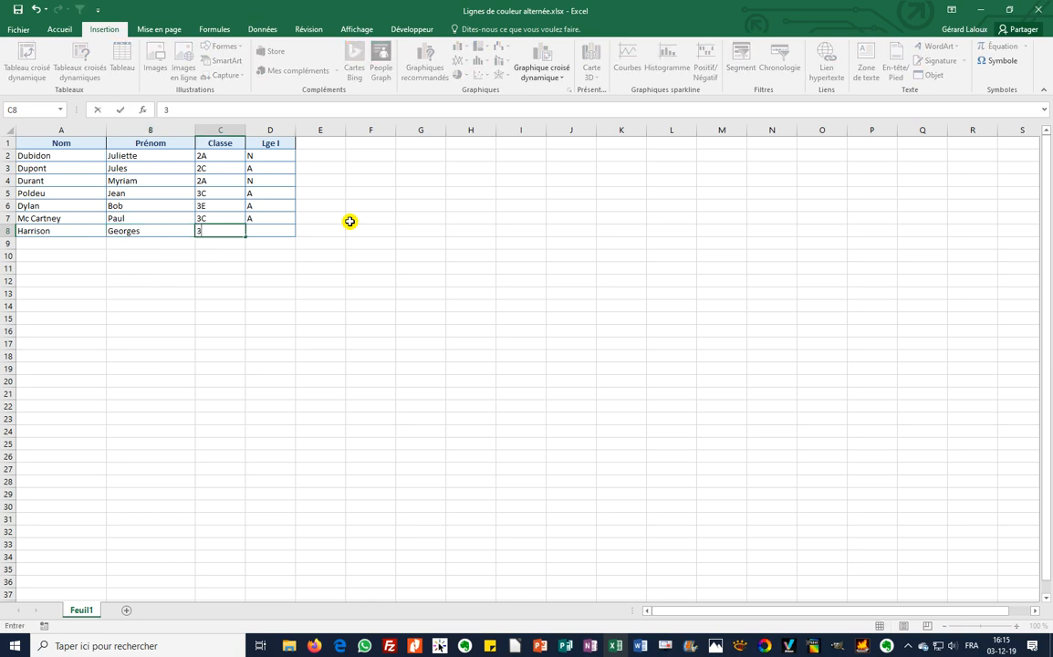
text(V)
key(Tab)
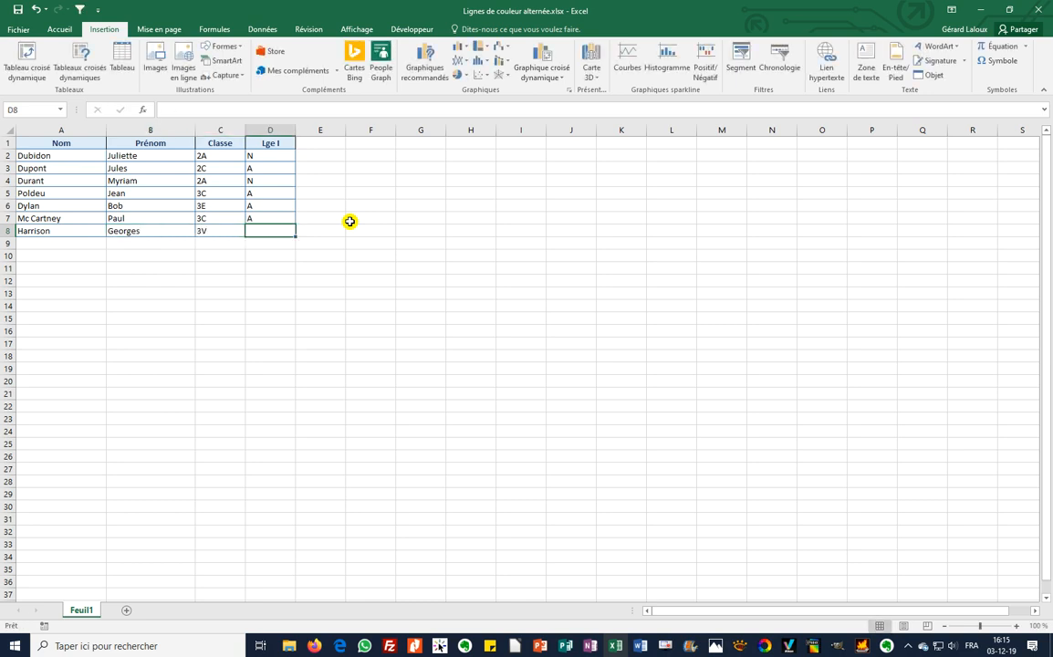
text(A)
key(Return)
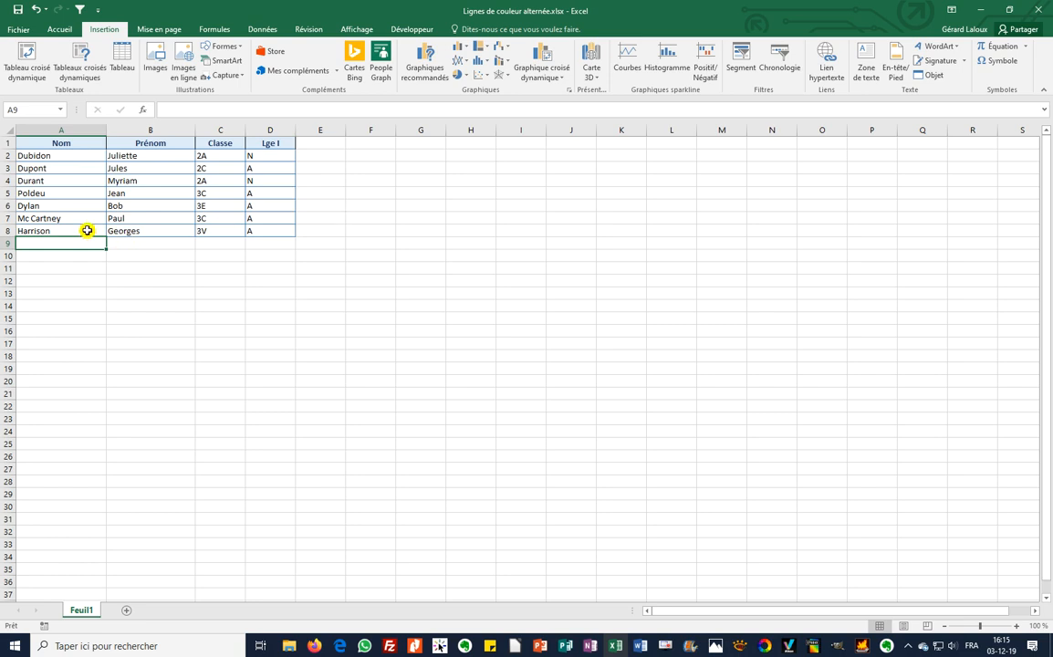
Clear the contents of the Harrison row, cells A8 to D8.
drag(86, 231, 259, 232)
key(Delete)
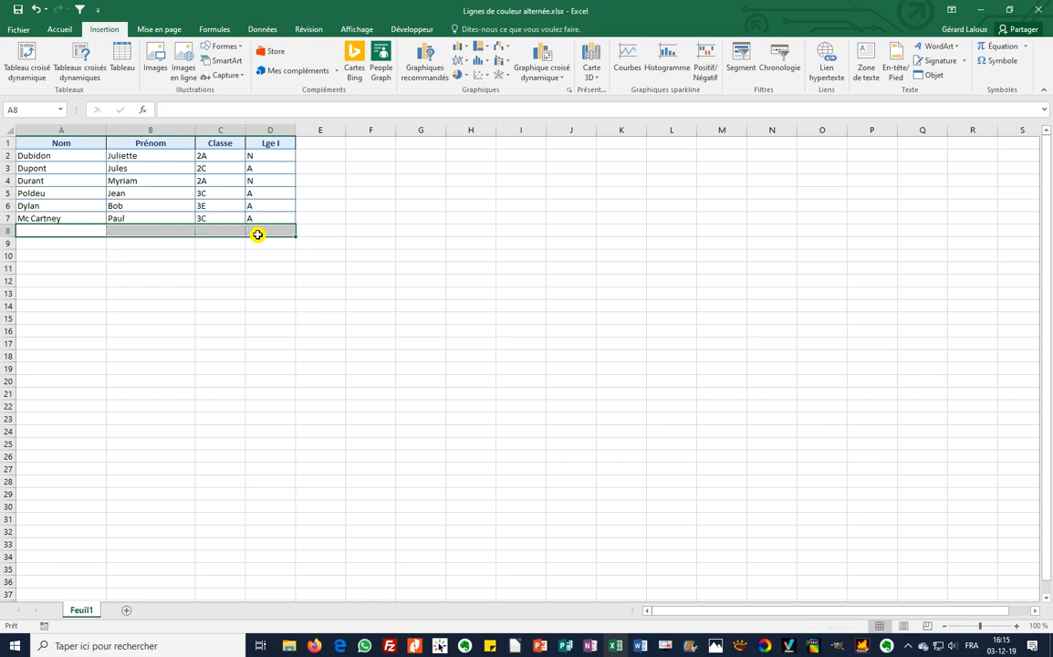
click(73, 239)
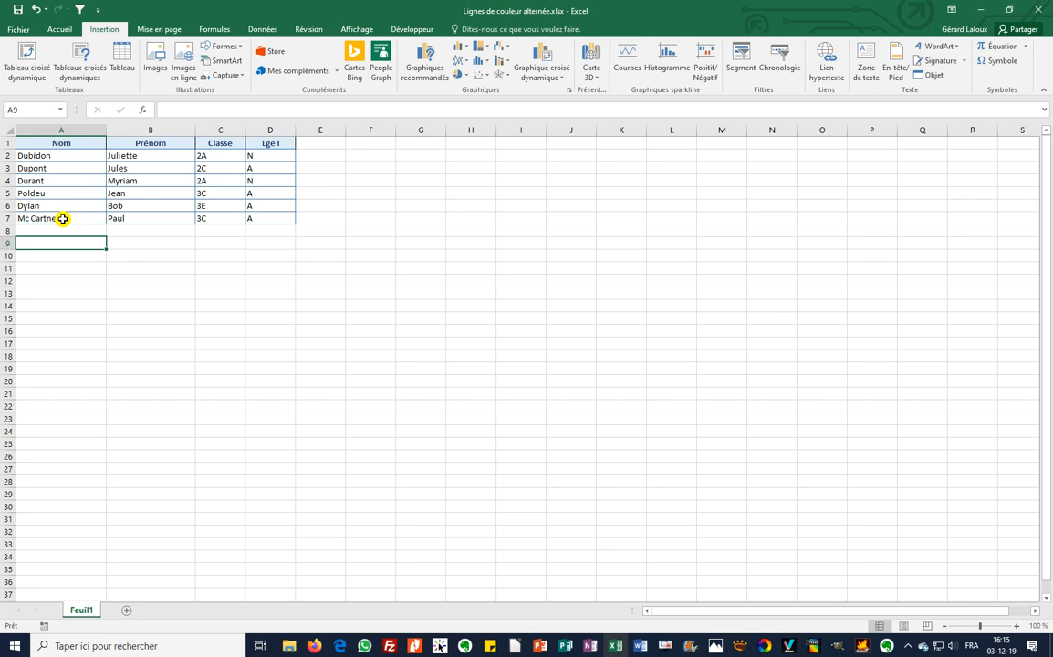
Convert the data range A1:D7 into a table with headers.
click(55, 30)
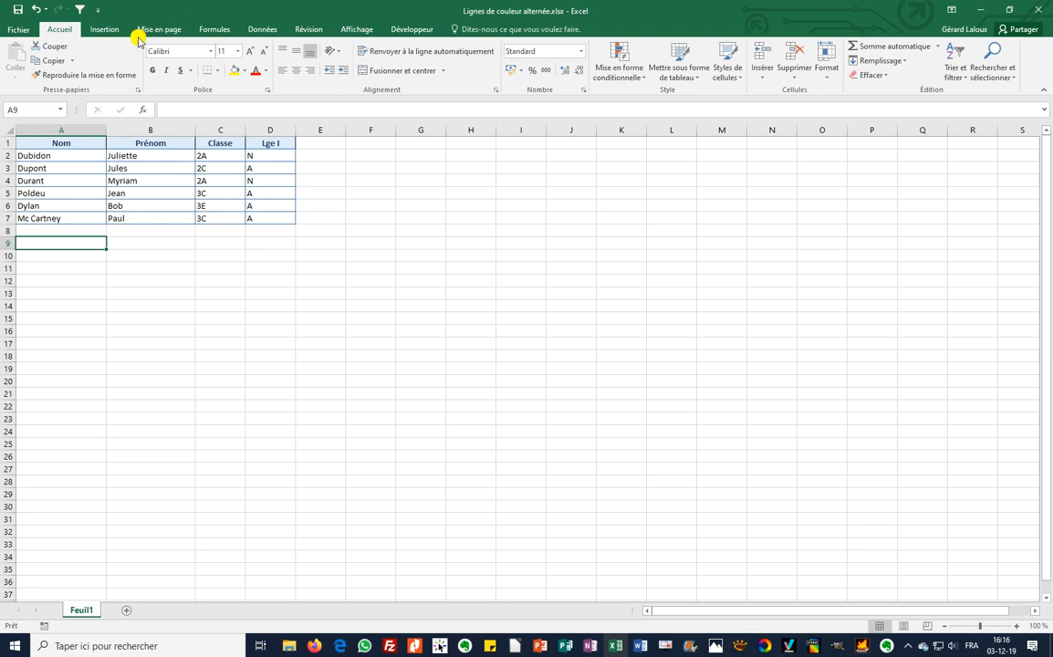
click(106, 29)
click(69, 155)
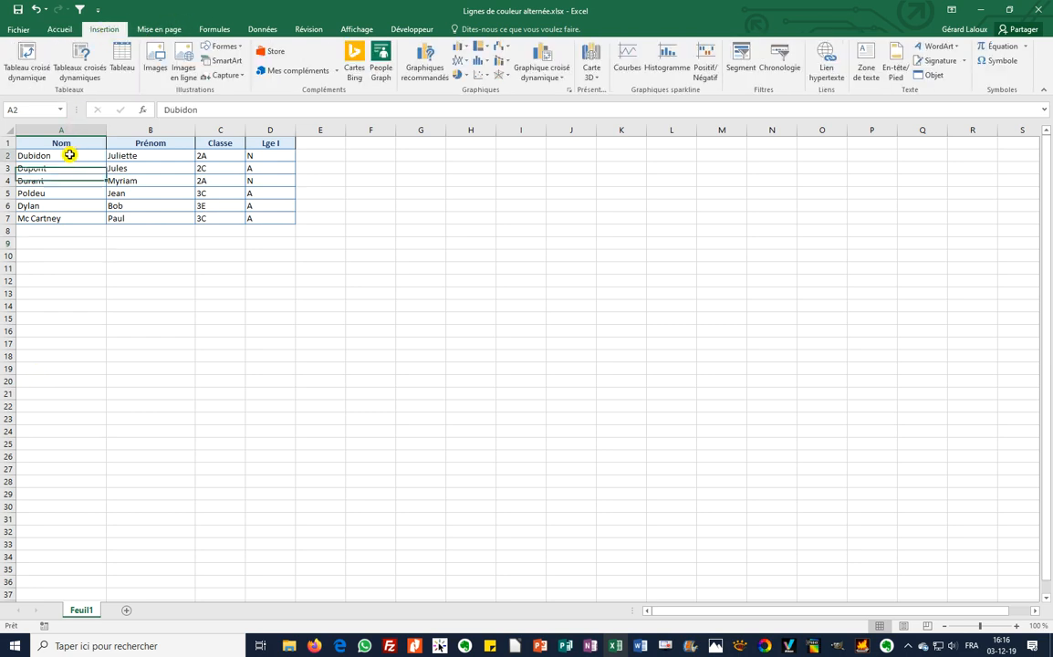
click(131, 56)
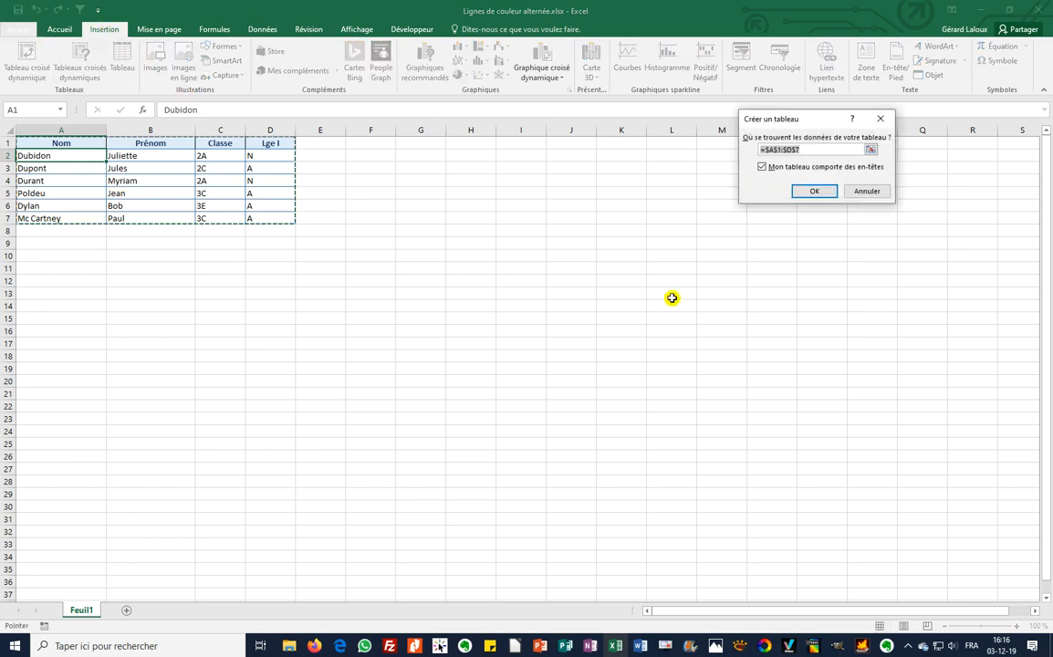
click(819, 193)
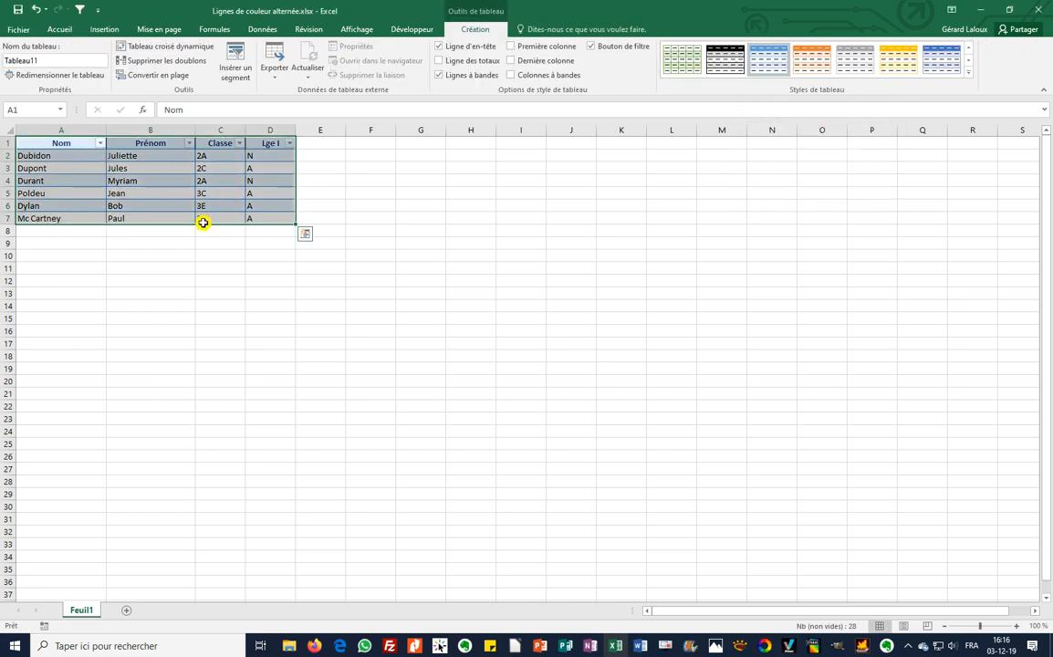
click(265, 270)
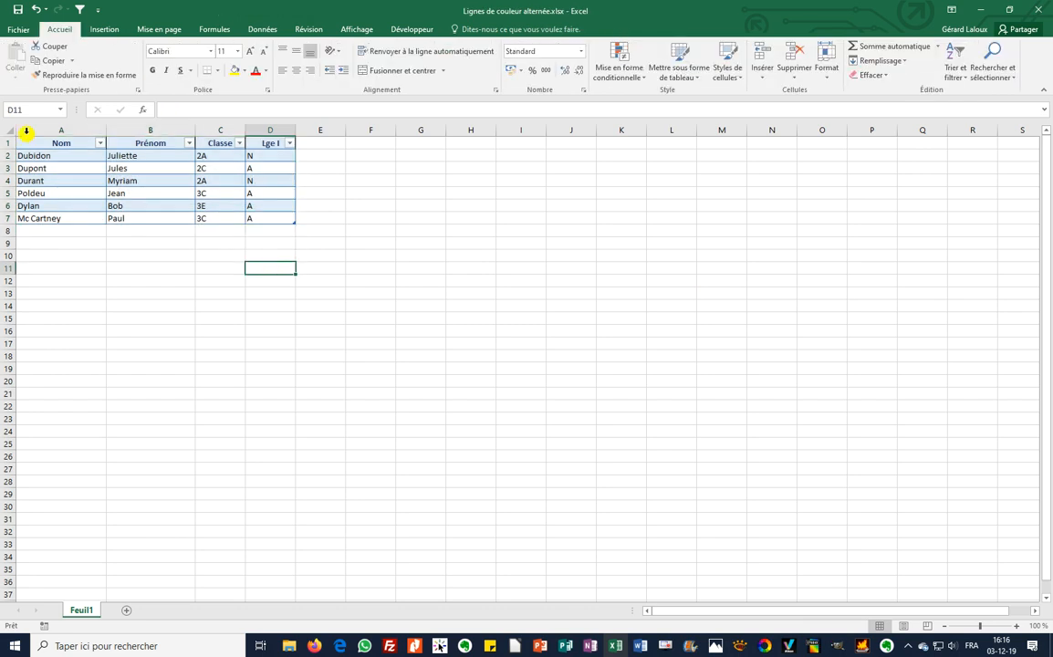
Apply a green banded style from the Moyen group to the table, and replace it with an orange Moyen style.
click(92, 155)
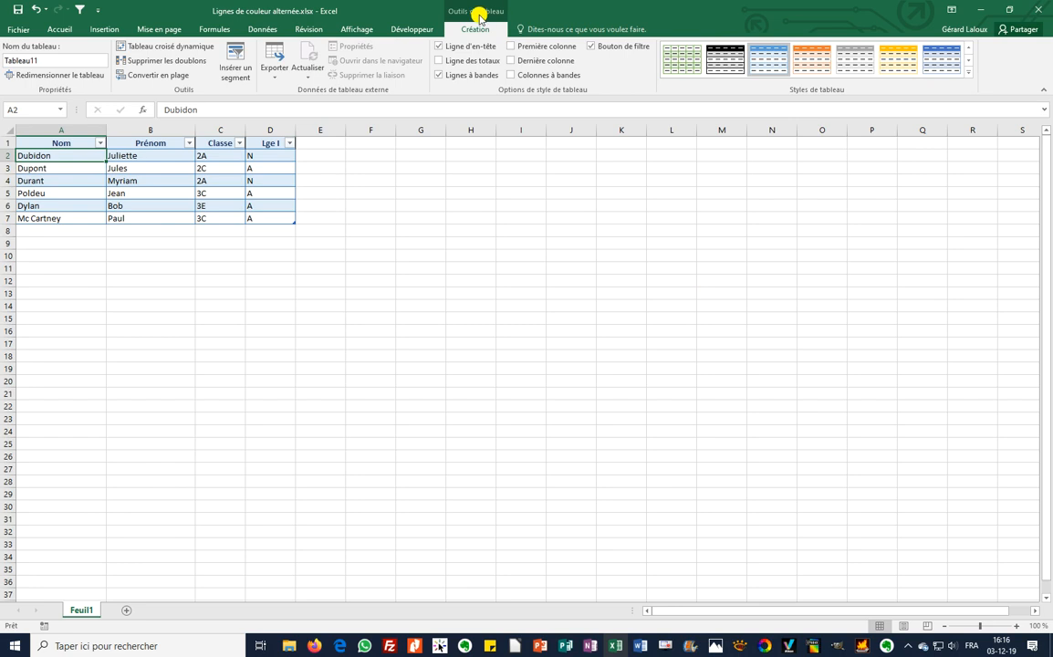
click(968, 73)
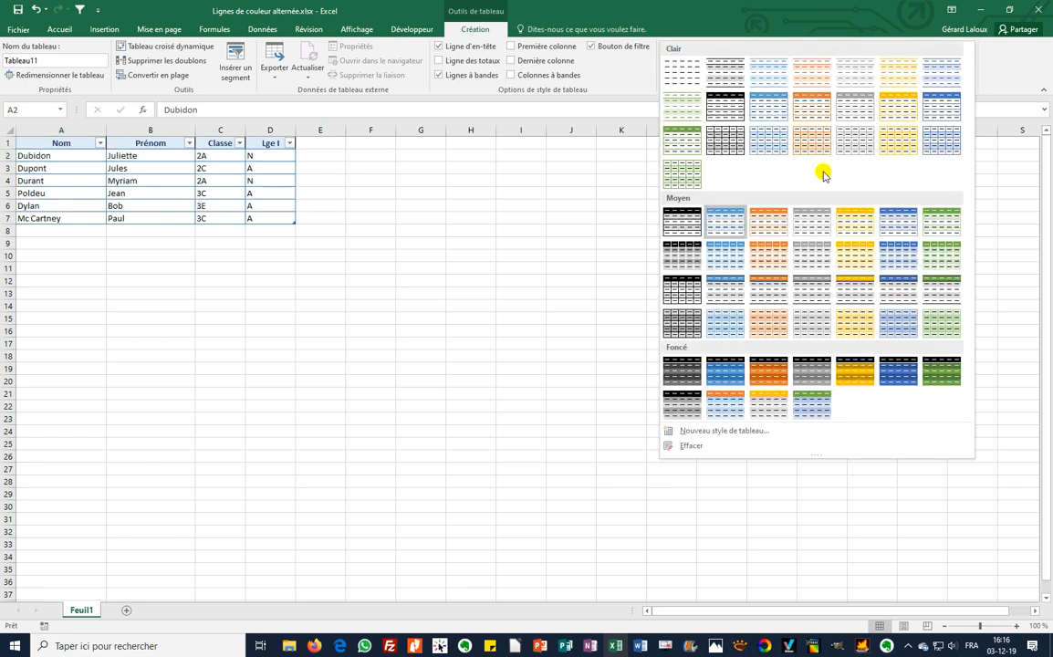
click(931, 322)
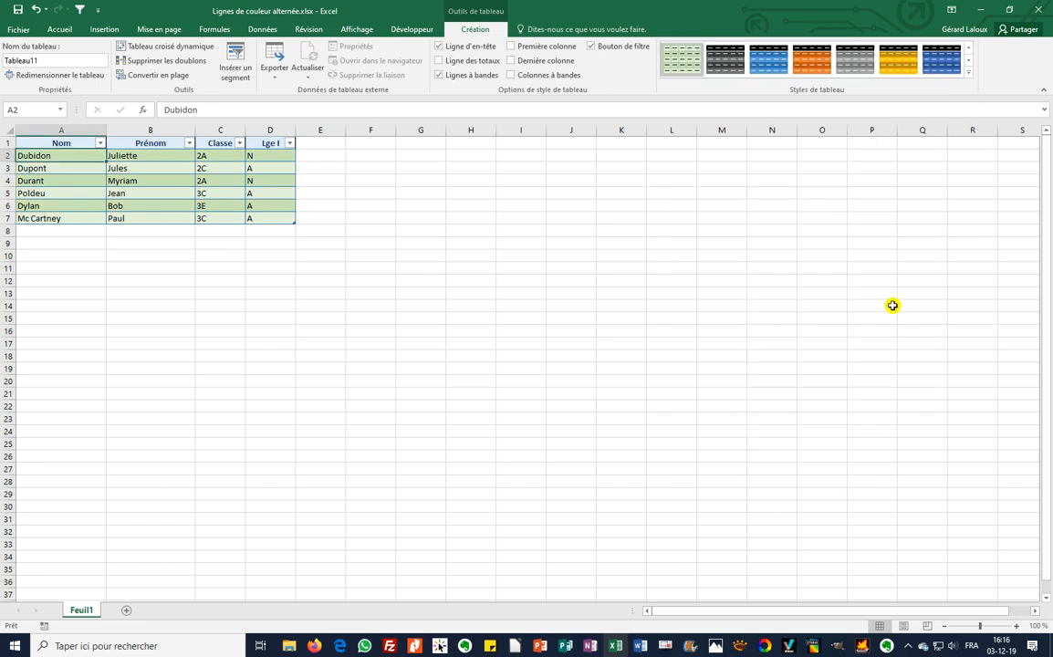
click(969, 73)
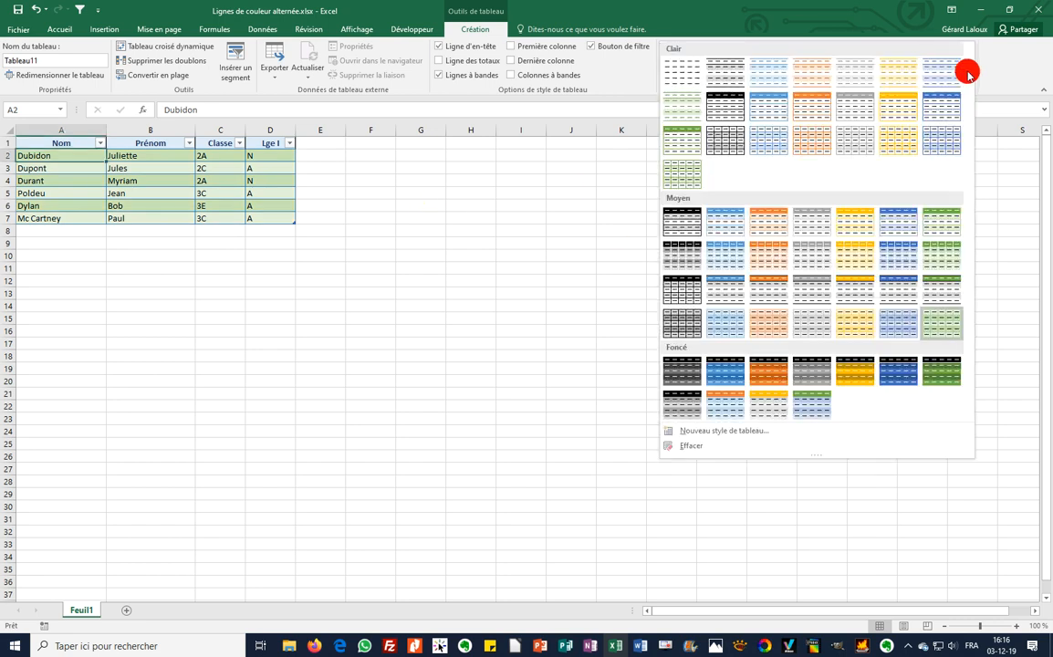
click(773, 253)
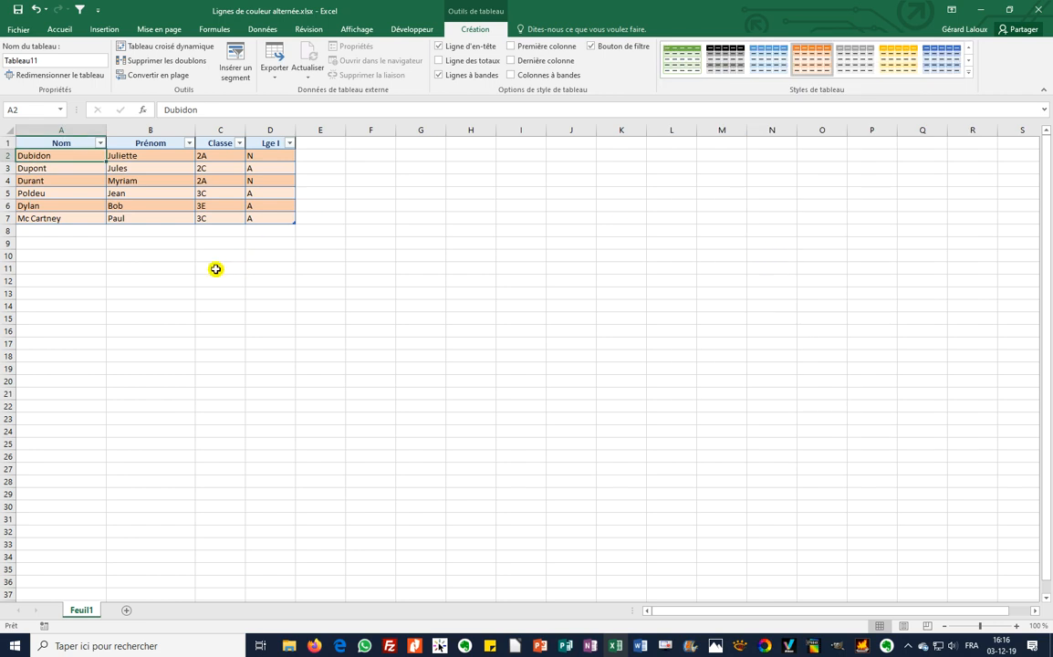
click(95, 259)
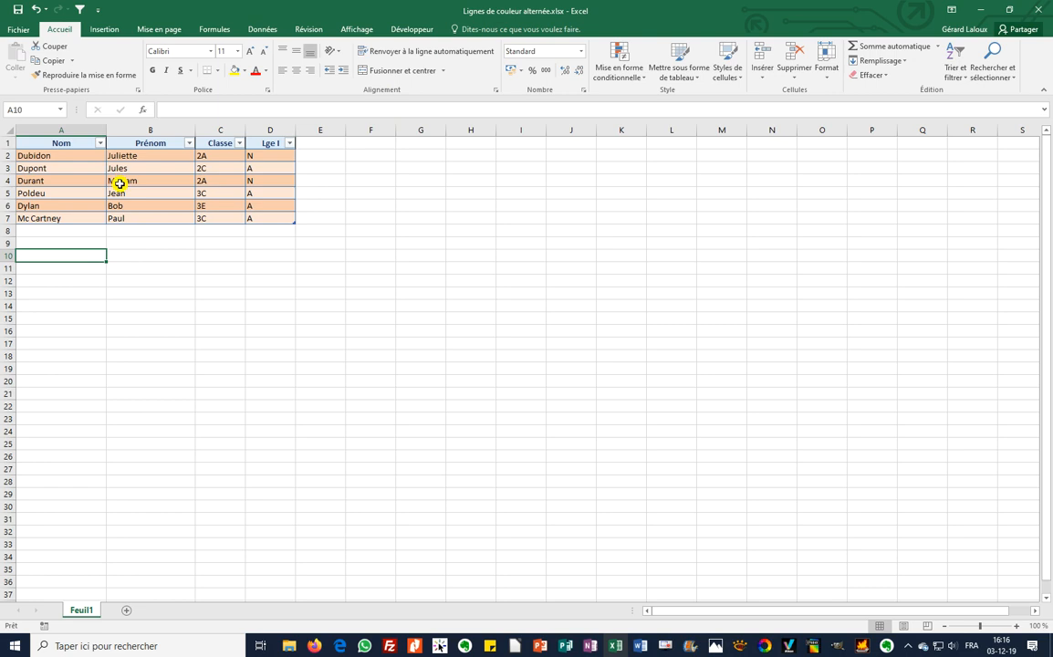
Clear the table style from the student table.
click(149, 168)
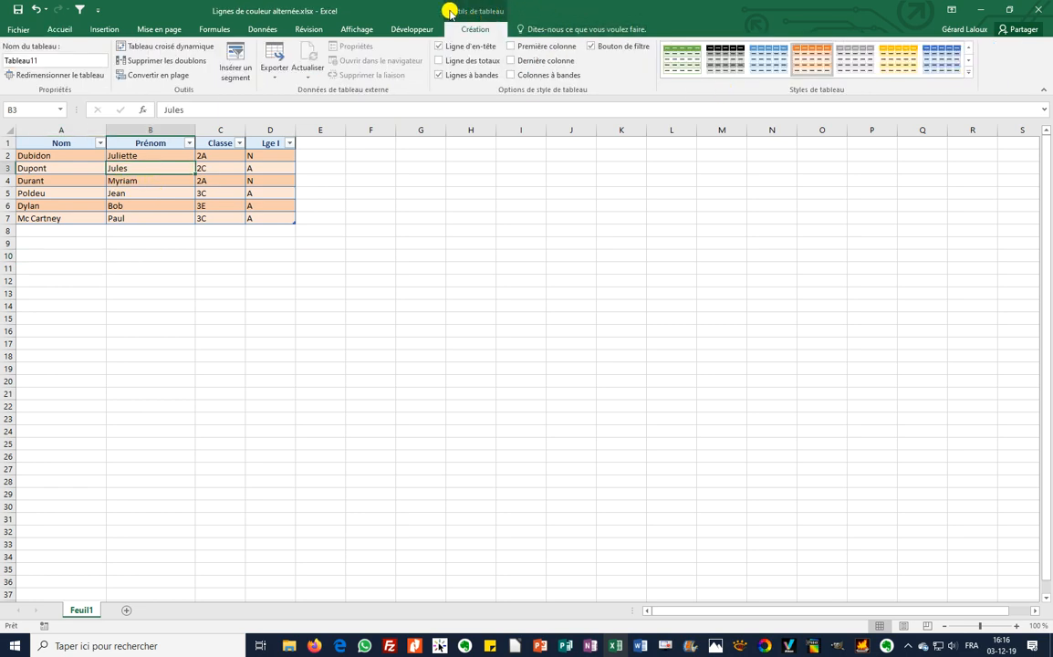
click(968, 76)
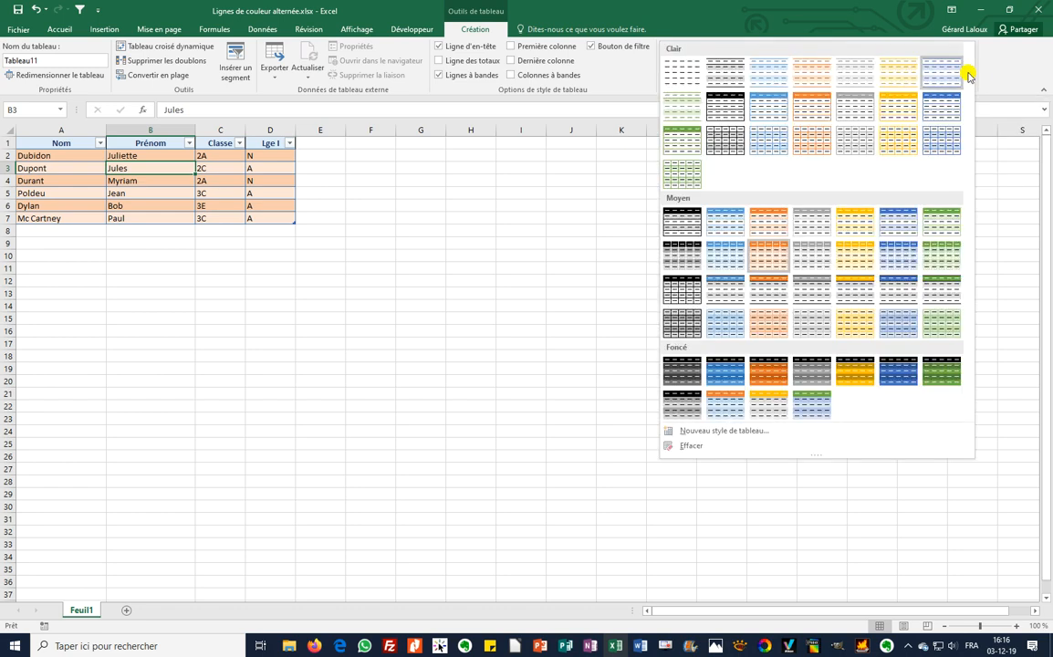
click(698, 445)
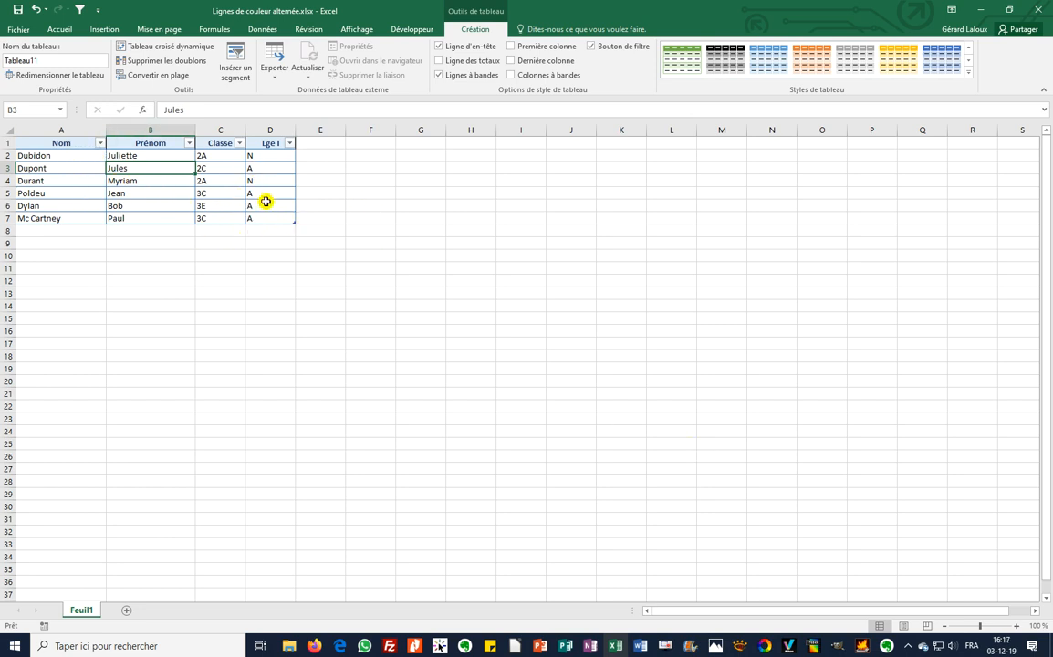
Convert the table back to a normal range and confirm the conversion.
click(77, 168)
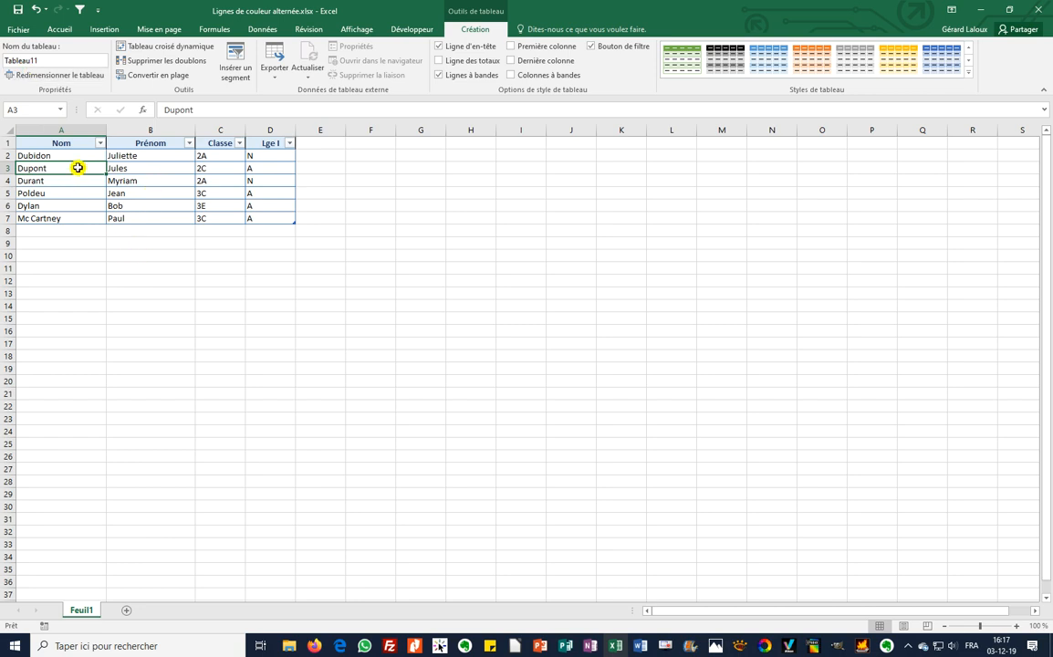
right_click(78, 168)
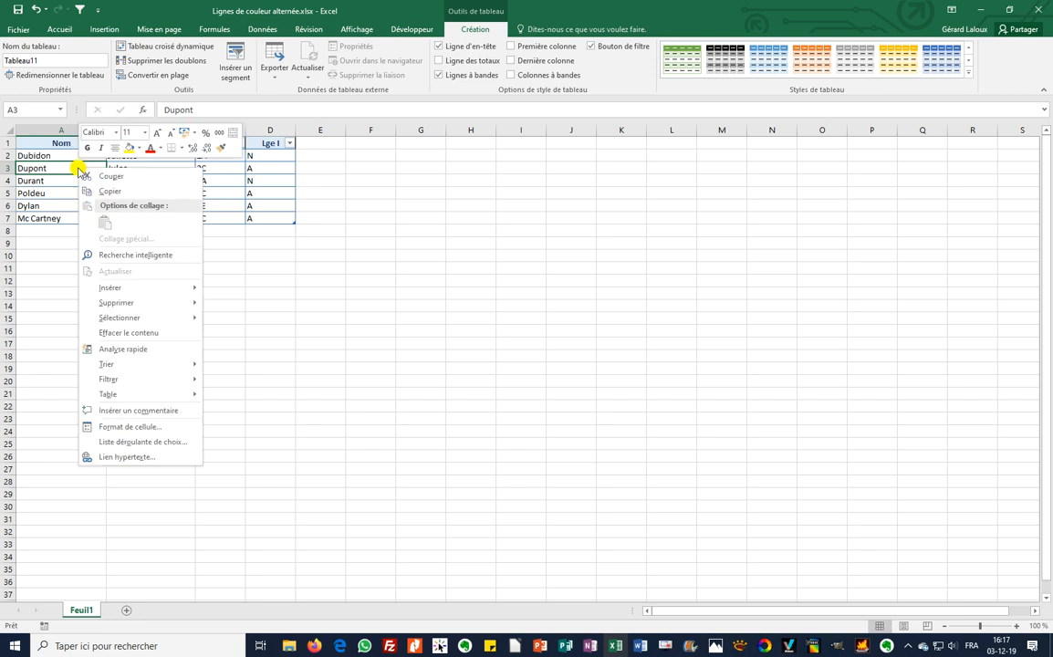
mouse_move(131, 395)
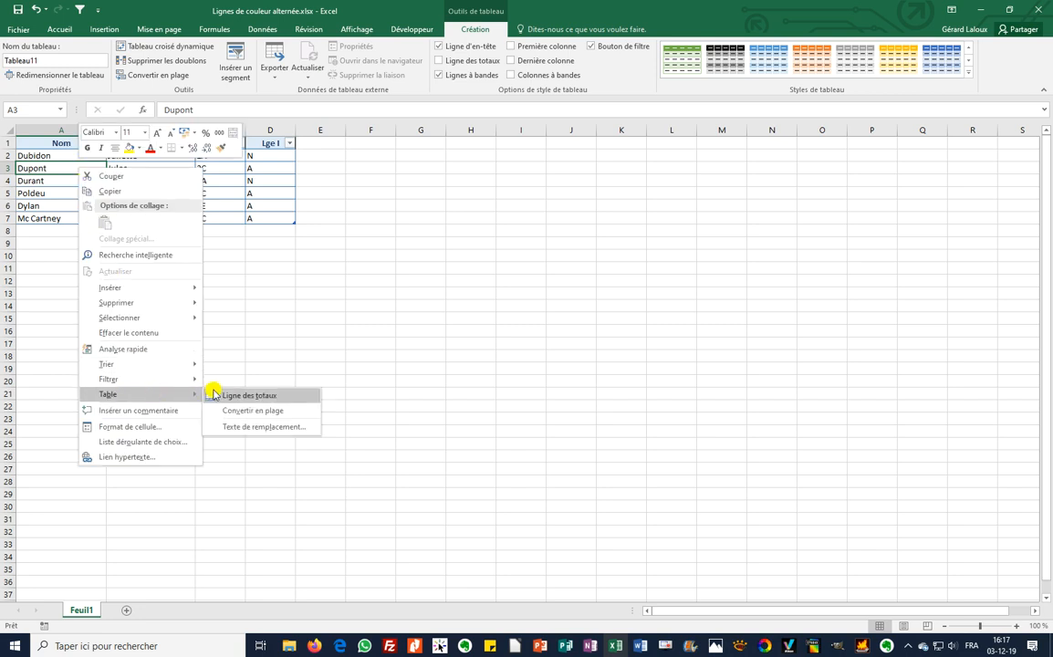
click(245, 411)
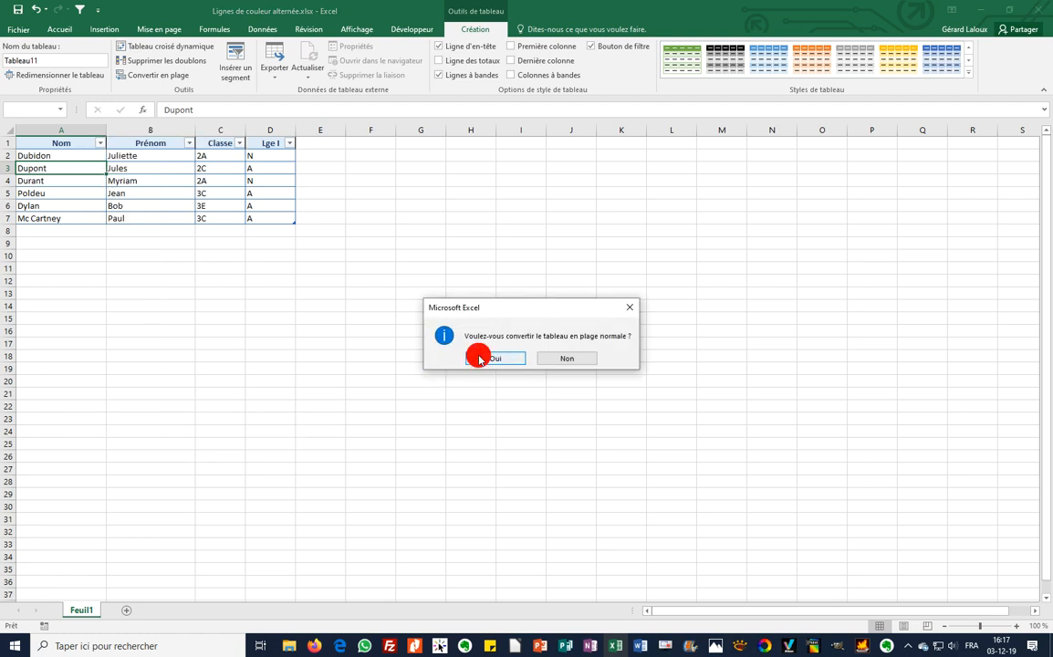
click(479, 359)
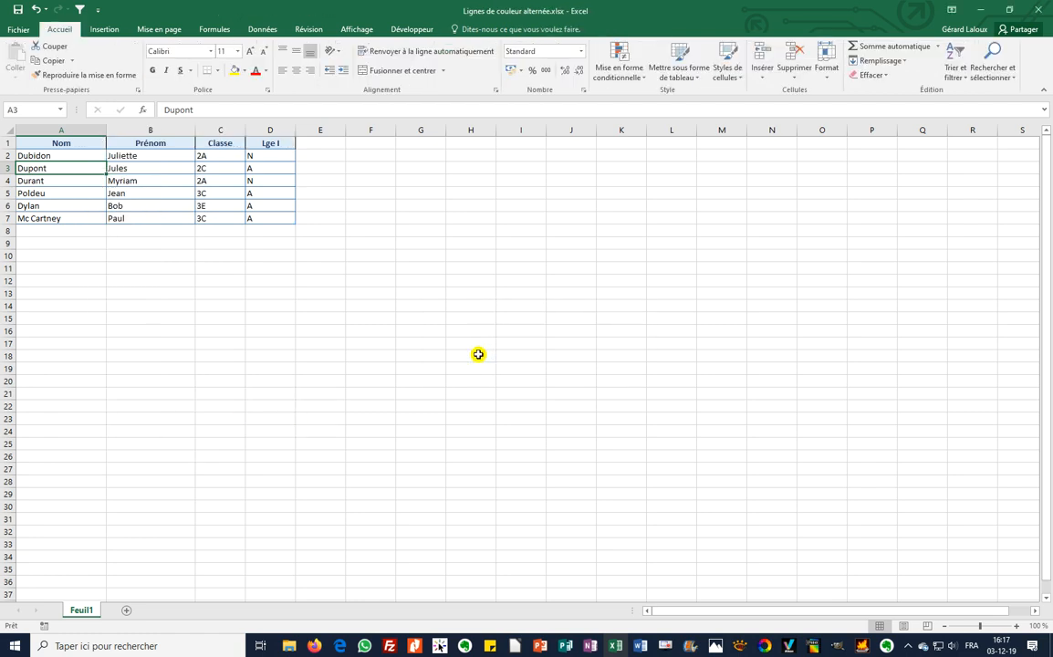
click(67, 186)
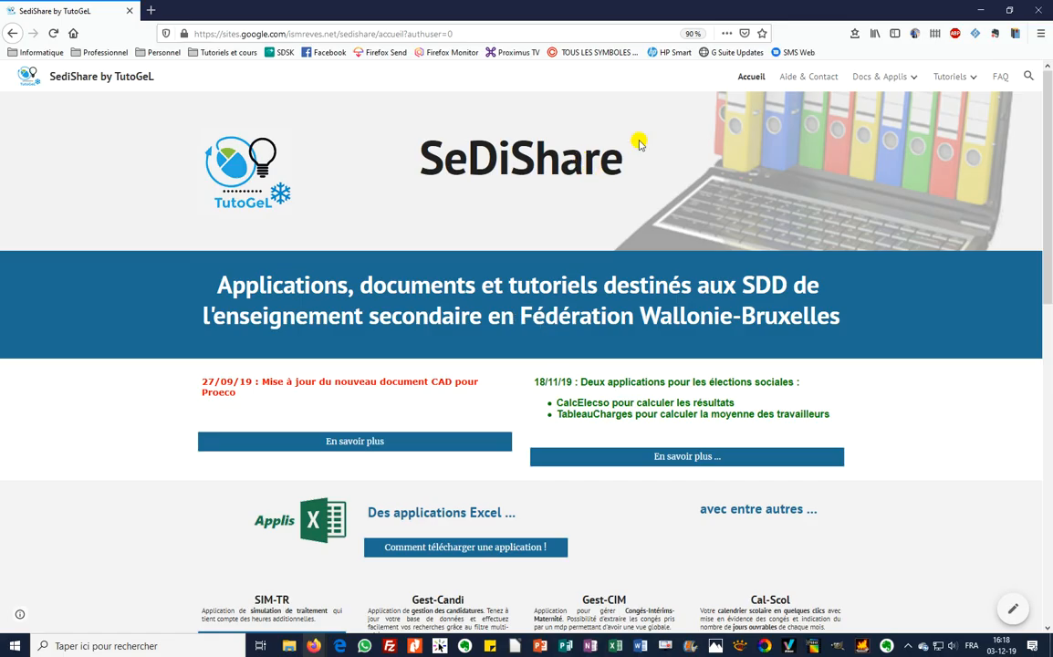
Switch to the SediShare site in the browser and look through its Tutoriels Excel page.
mouse_move(967, 77)
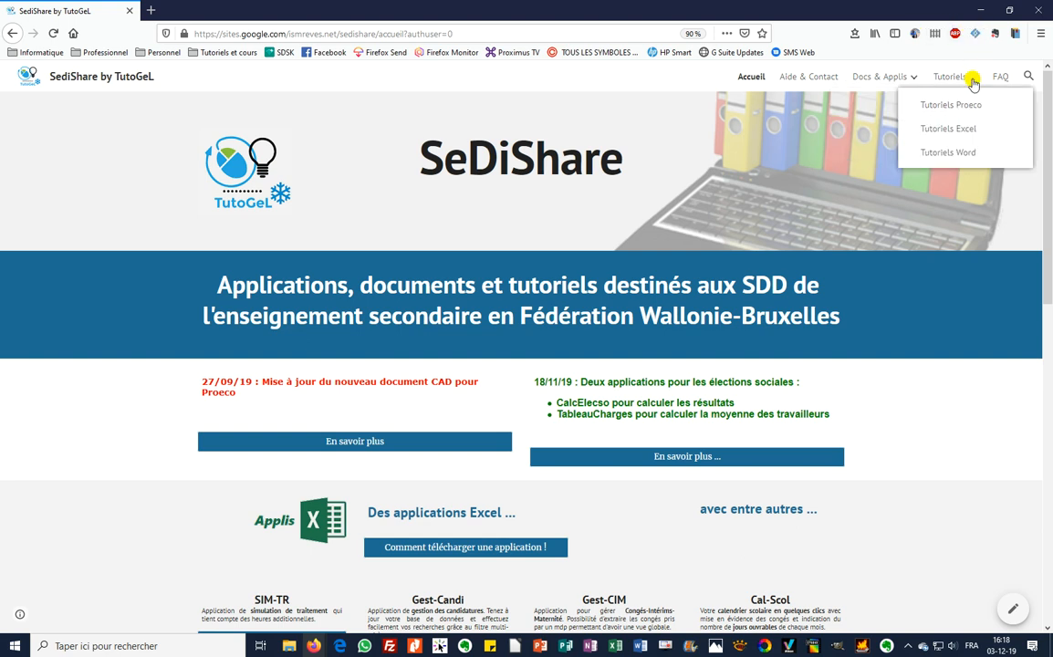
click(948, 131)
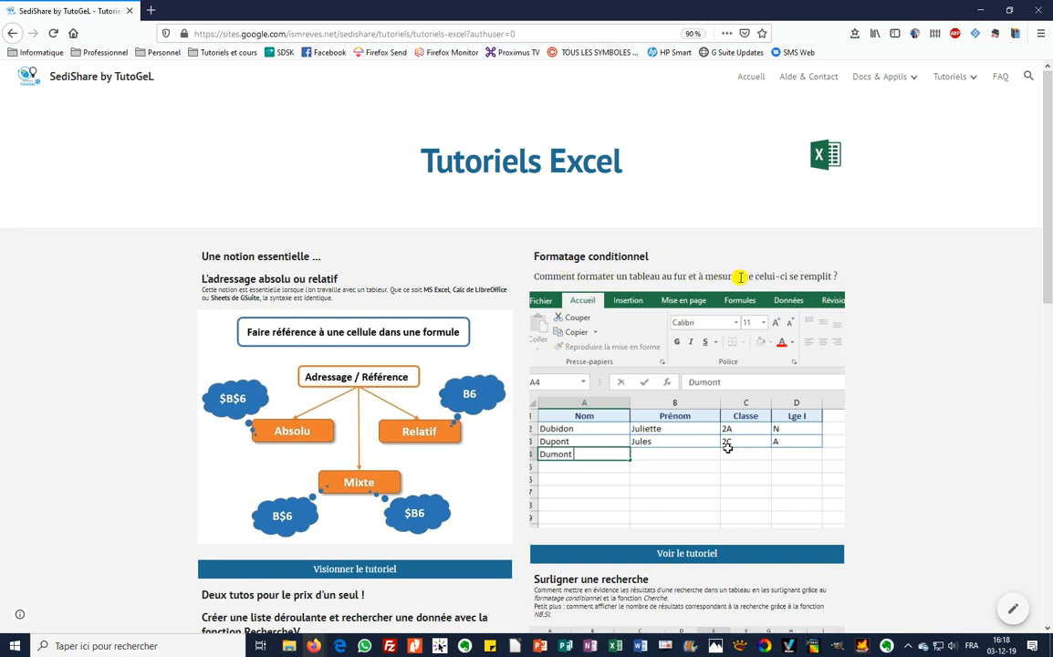
scroll(833, 273, down, 3)
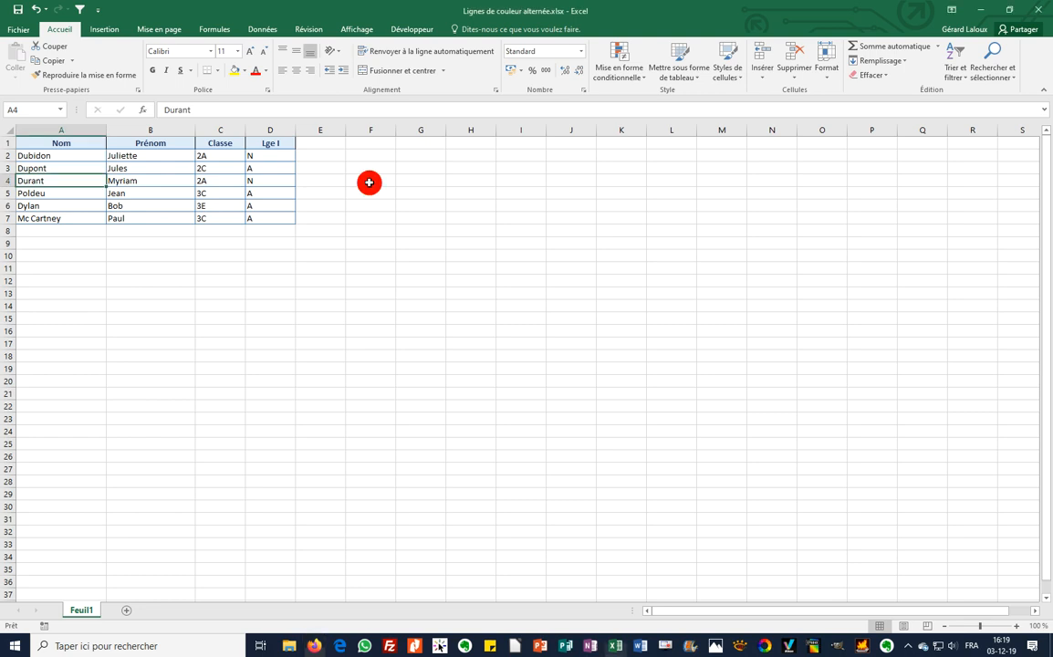
Enter the test formula =LIGNE(A3) in cell F4.
click(369, 182)
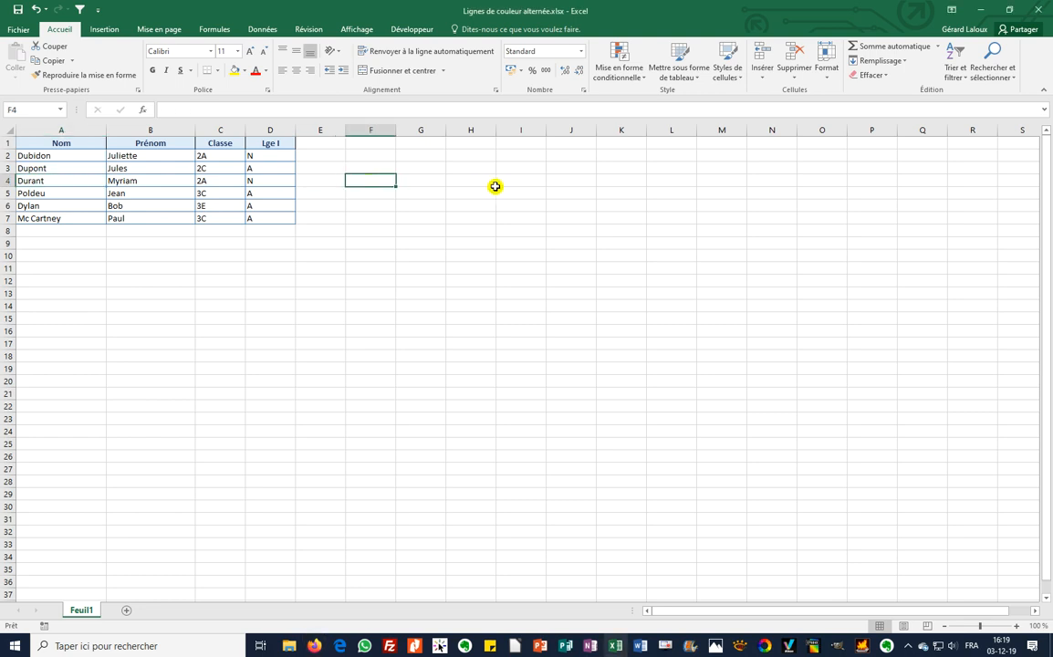
text(=l)
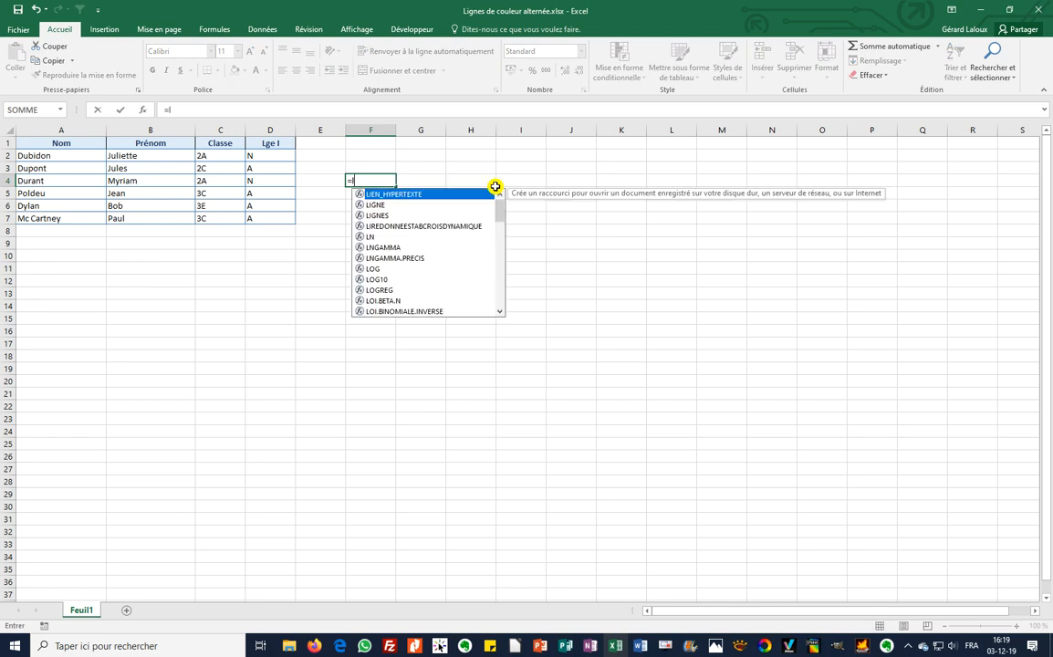
text(igne()
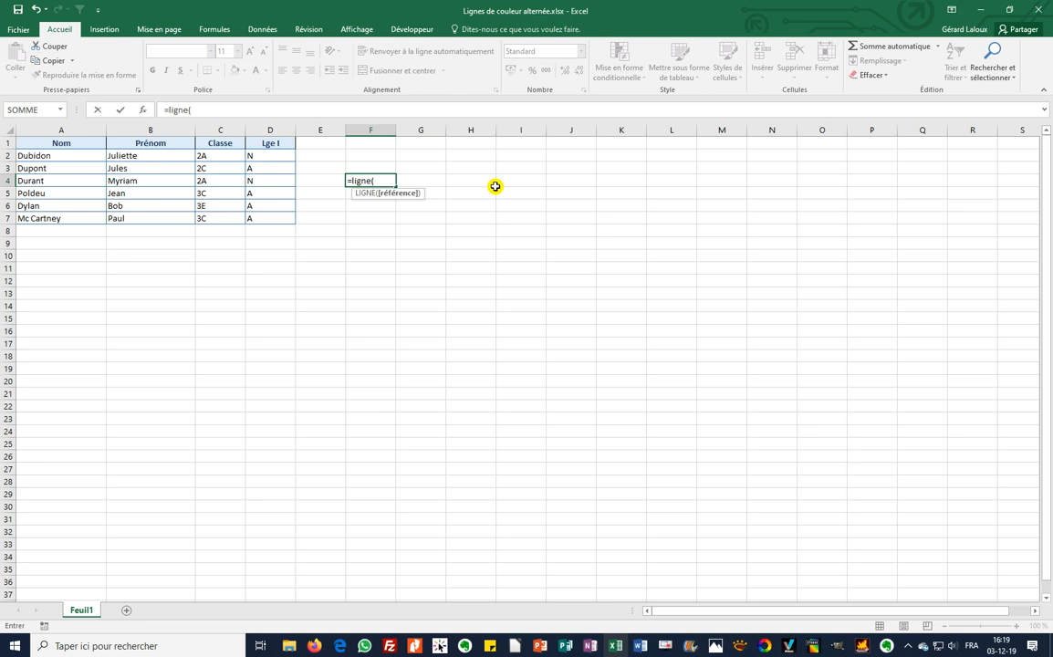
text(A3)
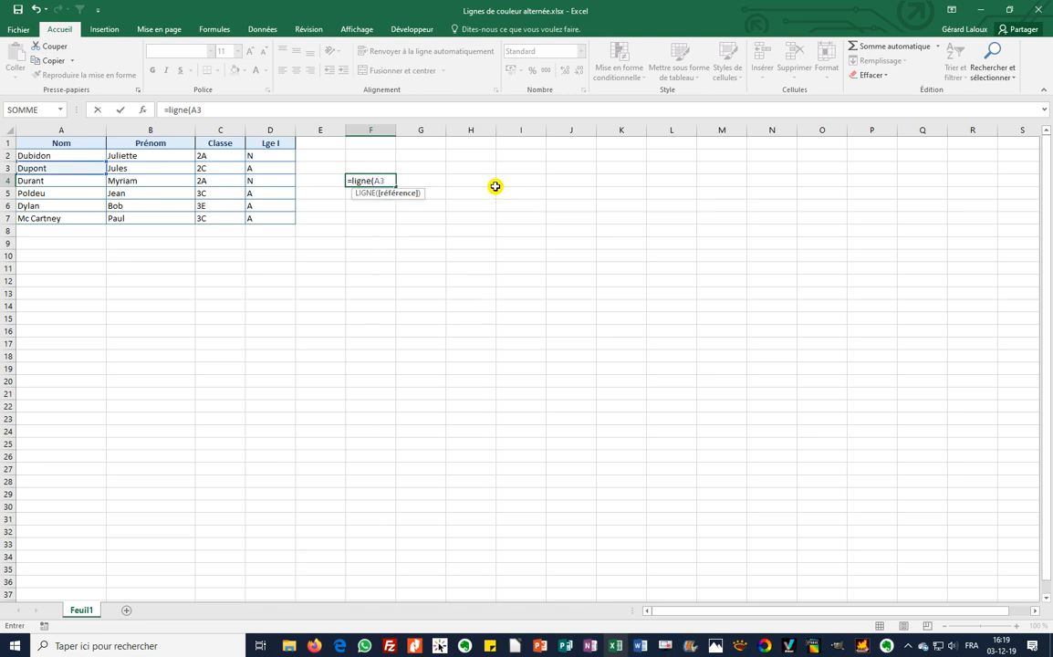
text())
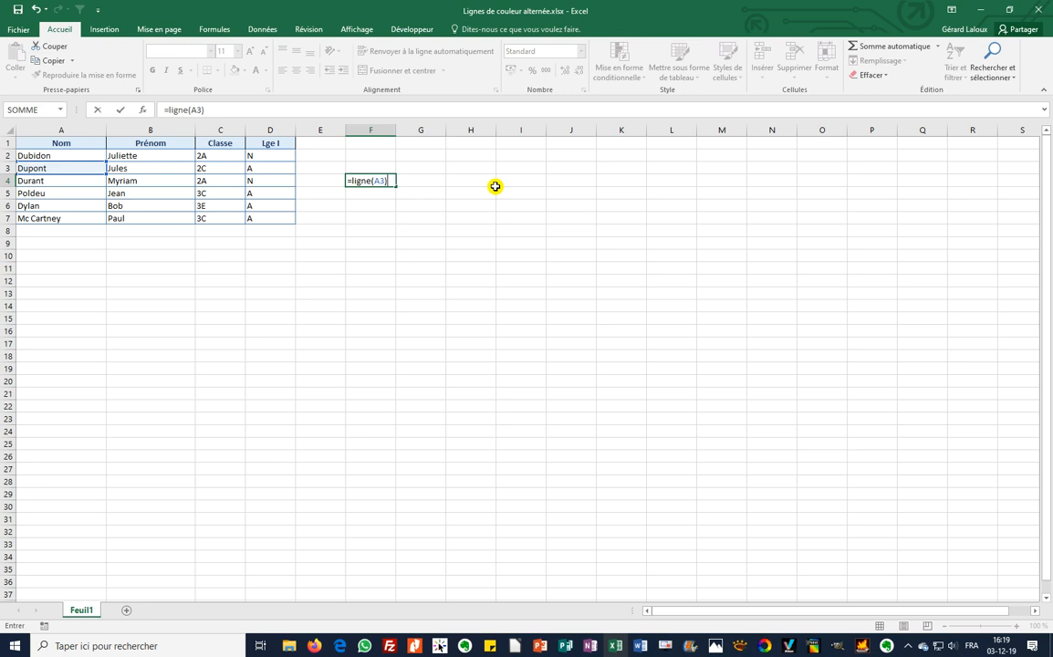
key(Return)
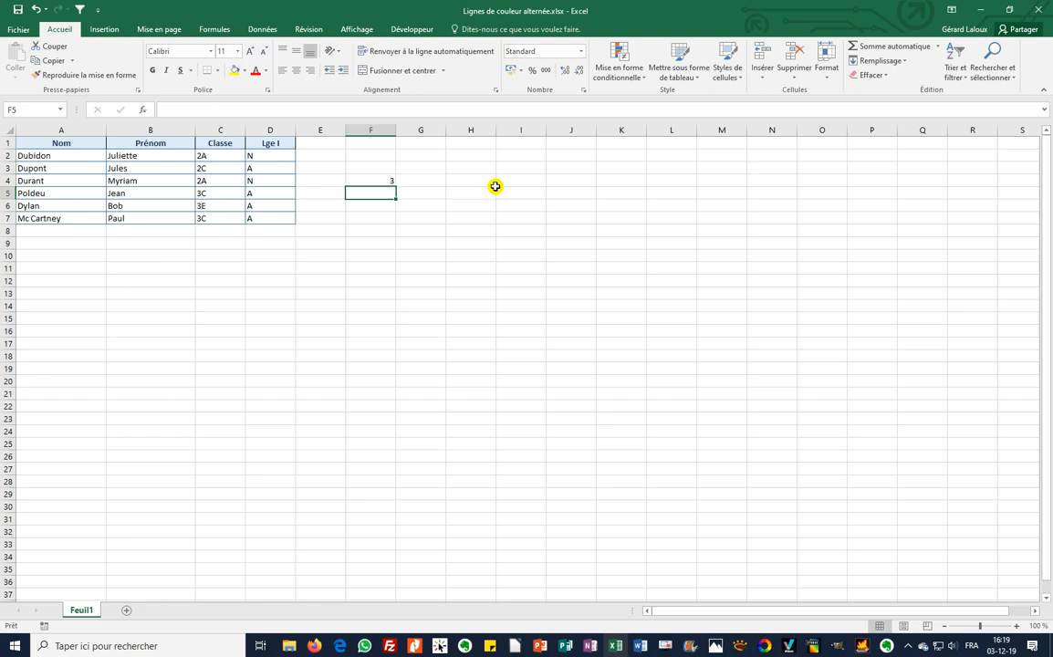
Enter the test formula =LIGNE(D6) in cell F5, and clear the test formulas from F4:F5.
text(=ligne()
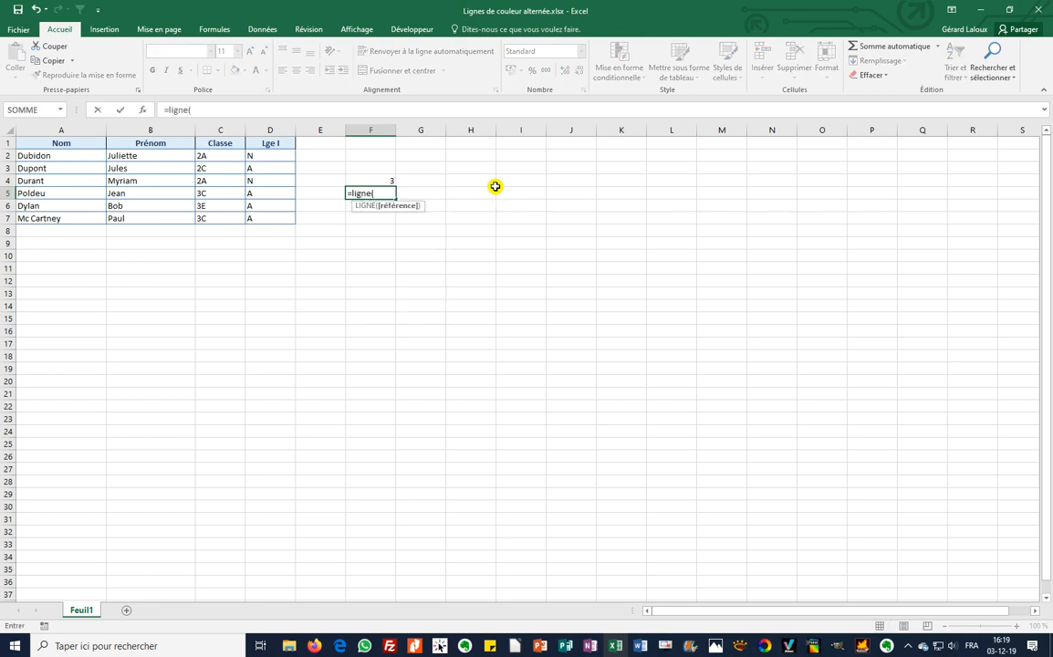
text(D6)
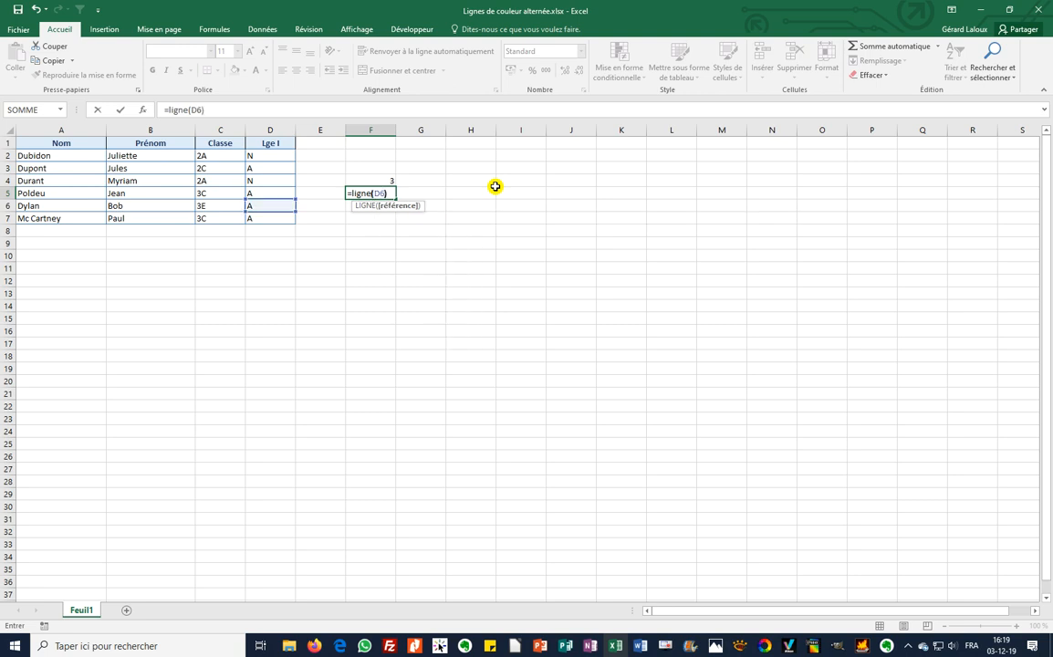
text())
key(Return)
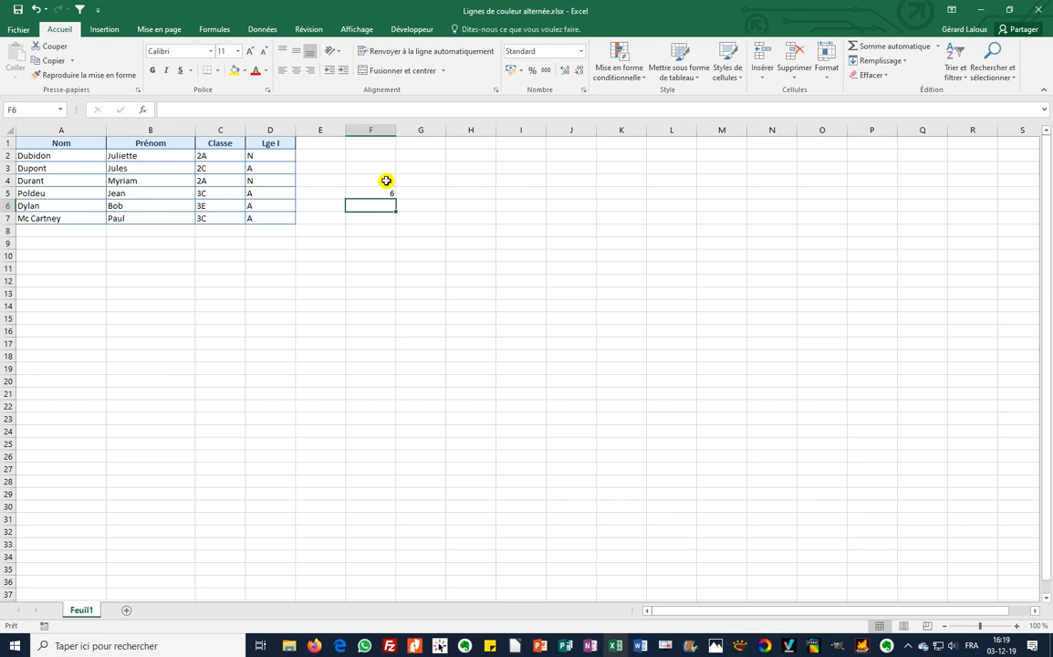
drag(385, 181, 383, 191)
key(Delete)
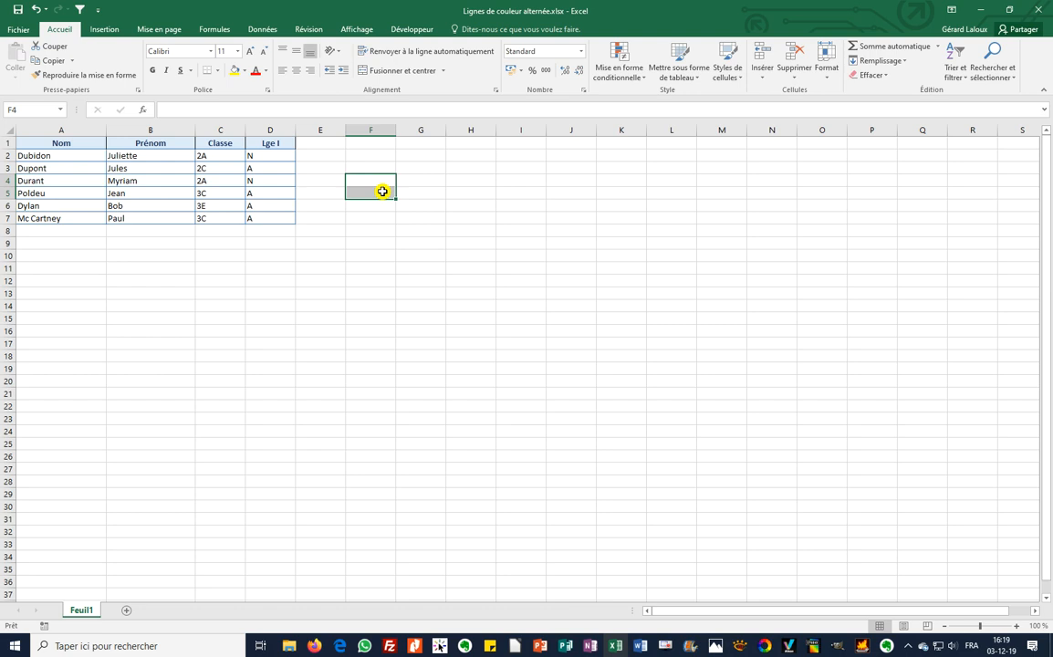
Enter the test formula =MOD(8;2) in cell F4.
click(380, 182)
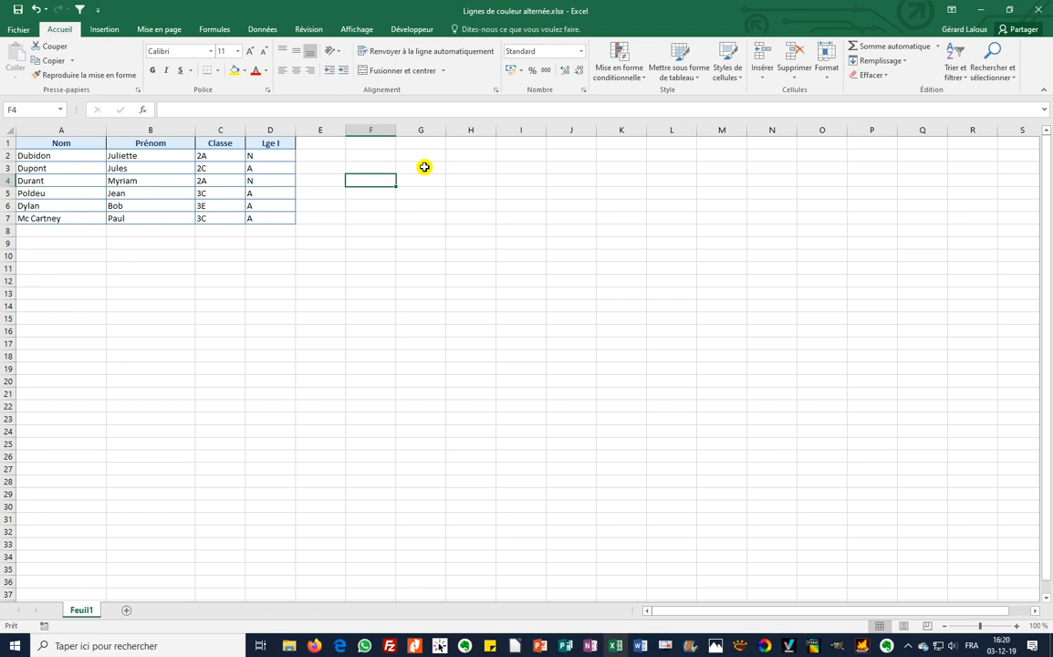
text(=)
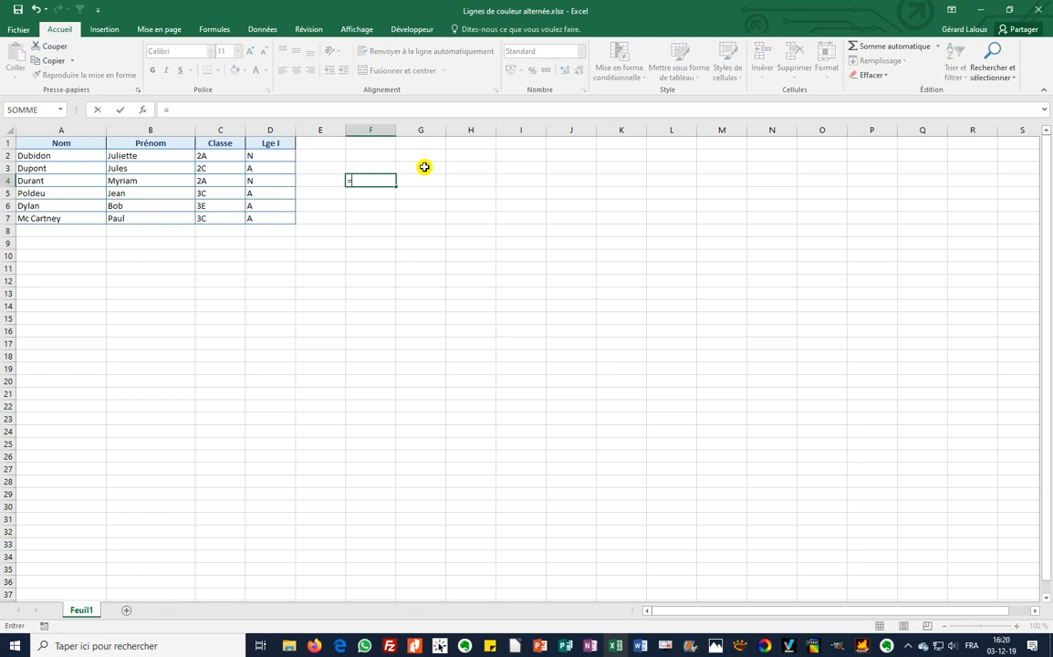
text(Mod)
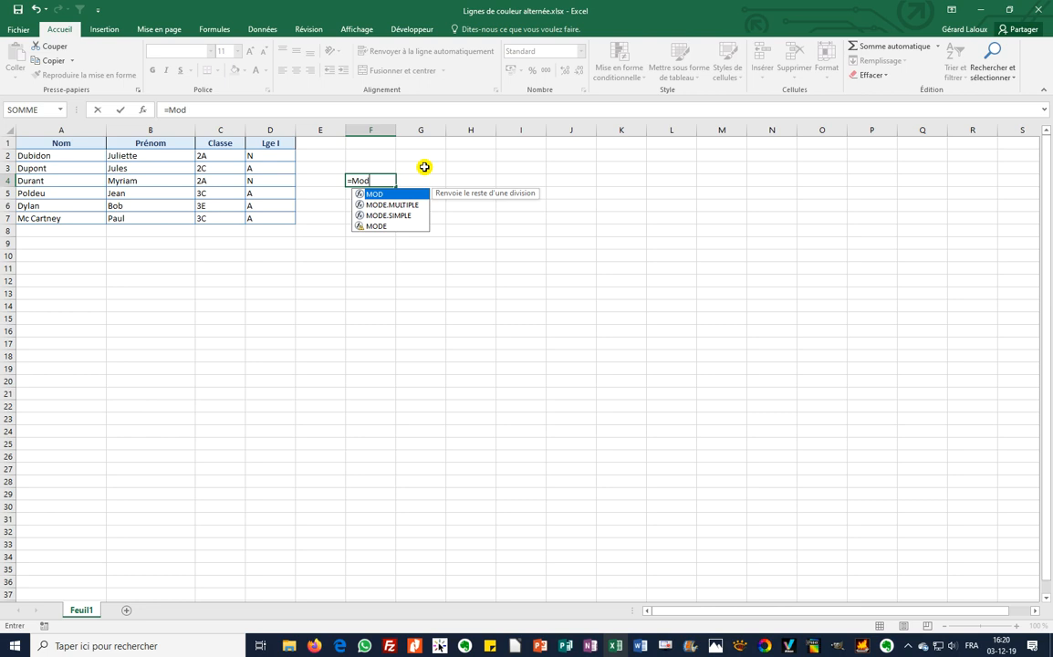
text(()
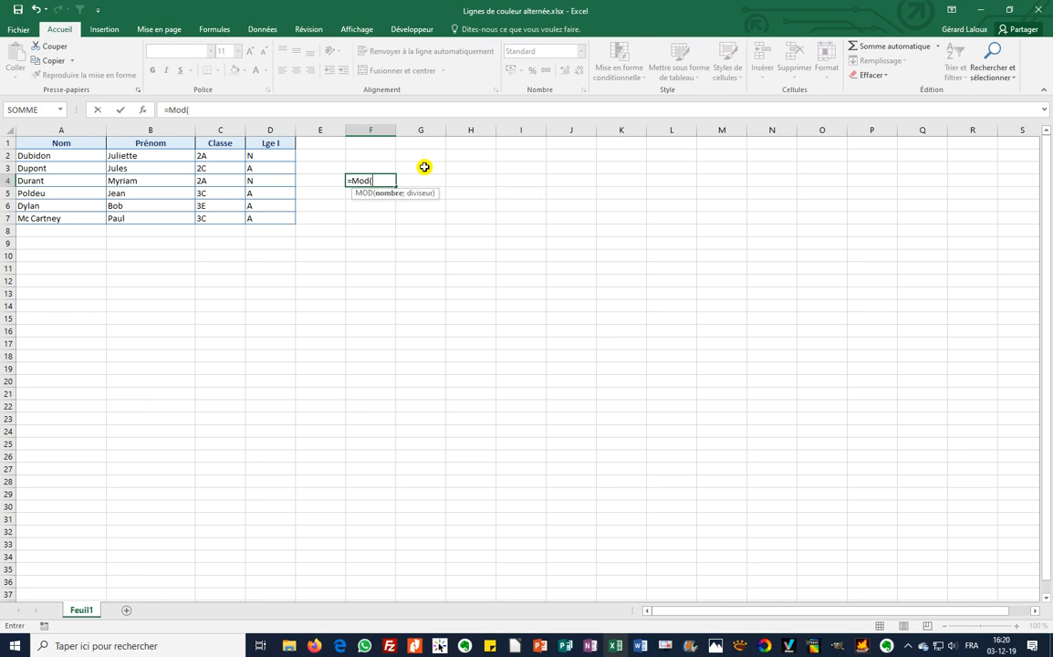
text(8;2)
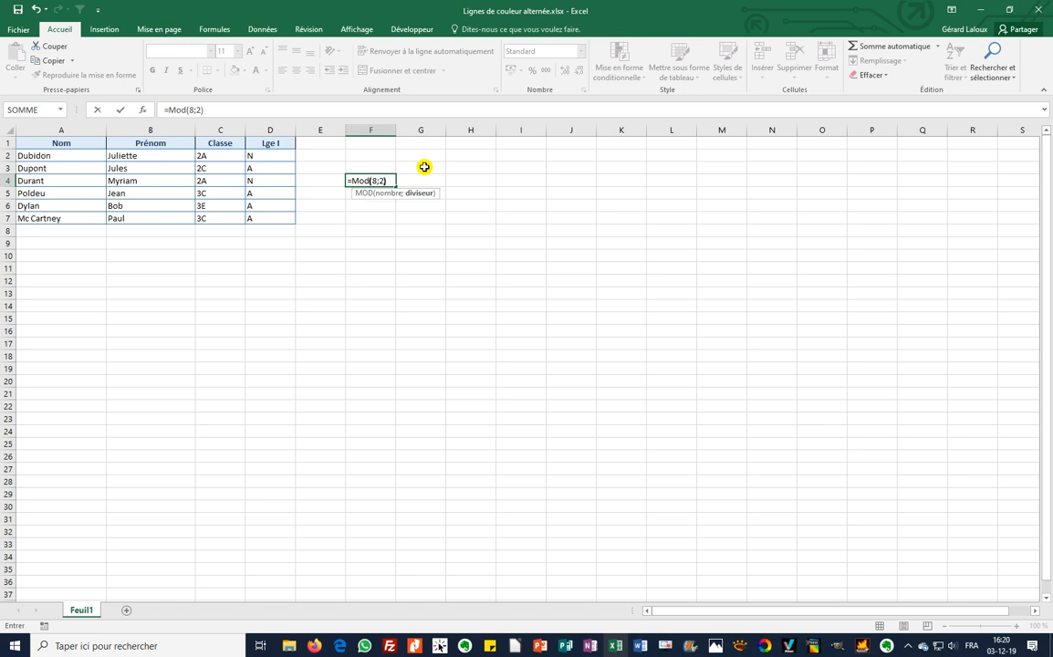
key(Return)
Change the number being divided in F4's MOD formula to 9, and clear the cell once calculated.
key(Up)
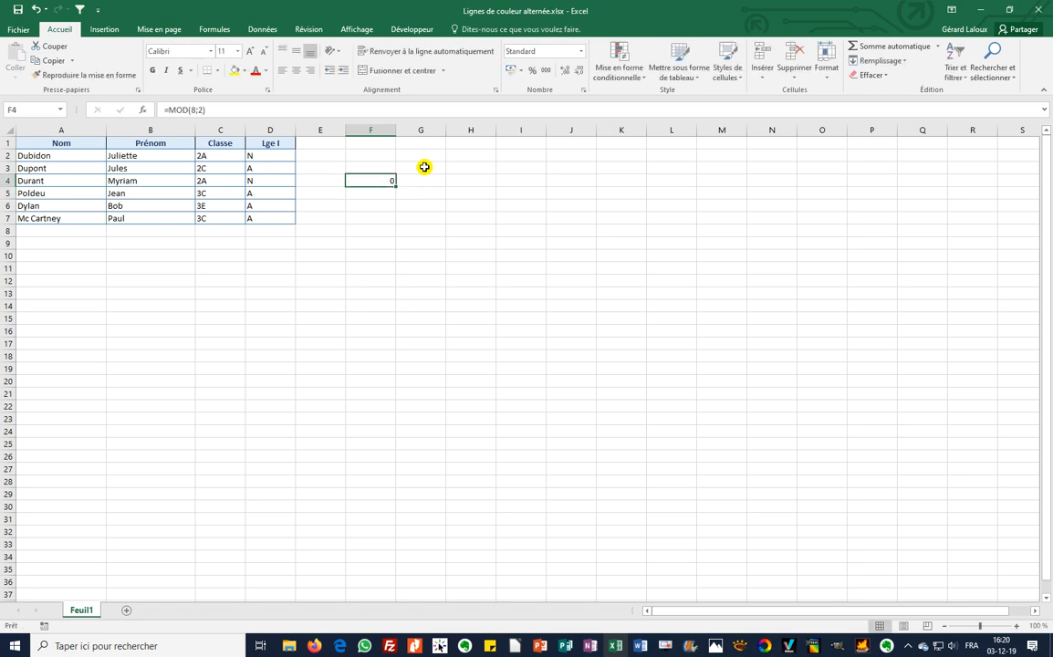
key(F2)
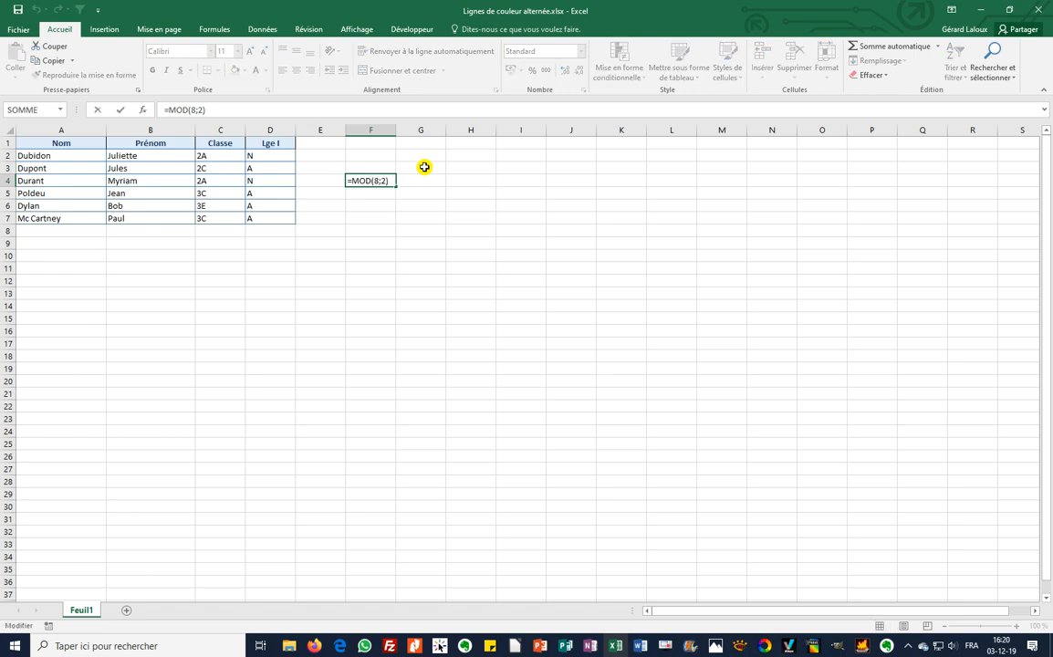
key(Left)
key(Left)
key(Left)
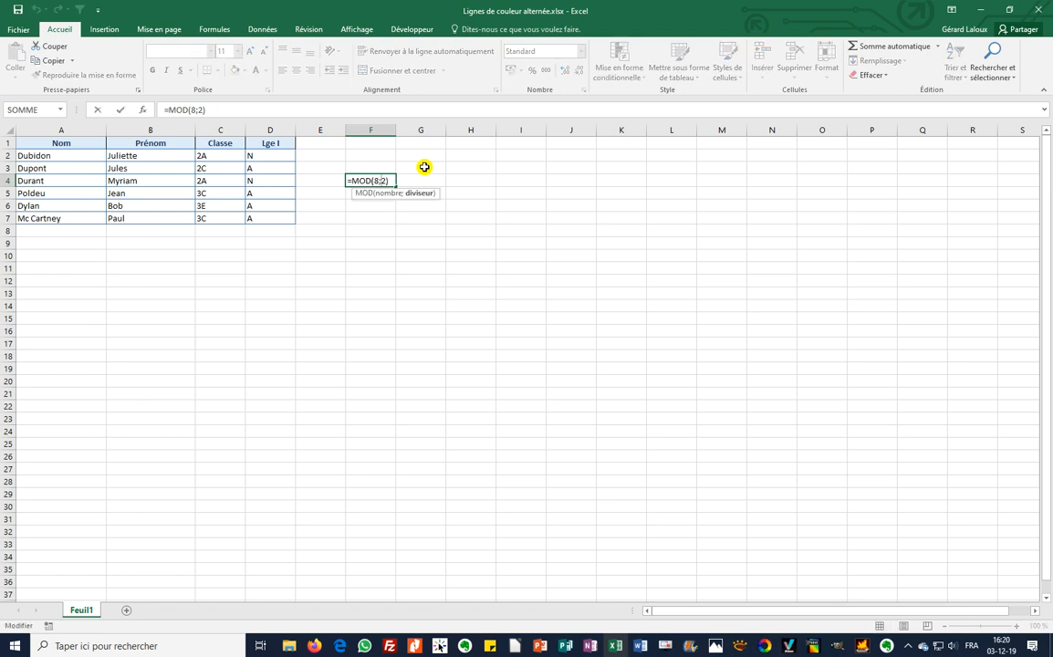
key(BackSpace)
text(9)
key(Return)
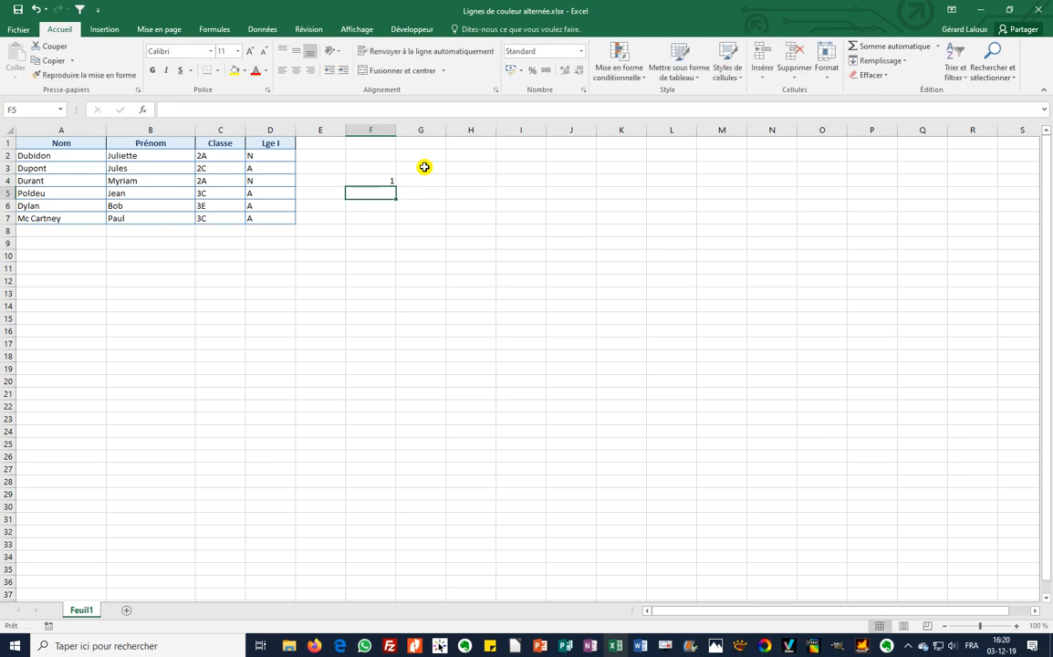
click(385, 181)
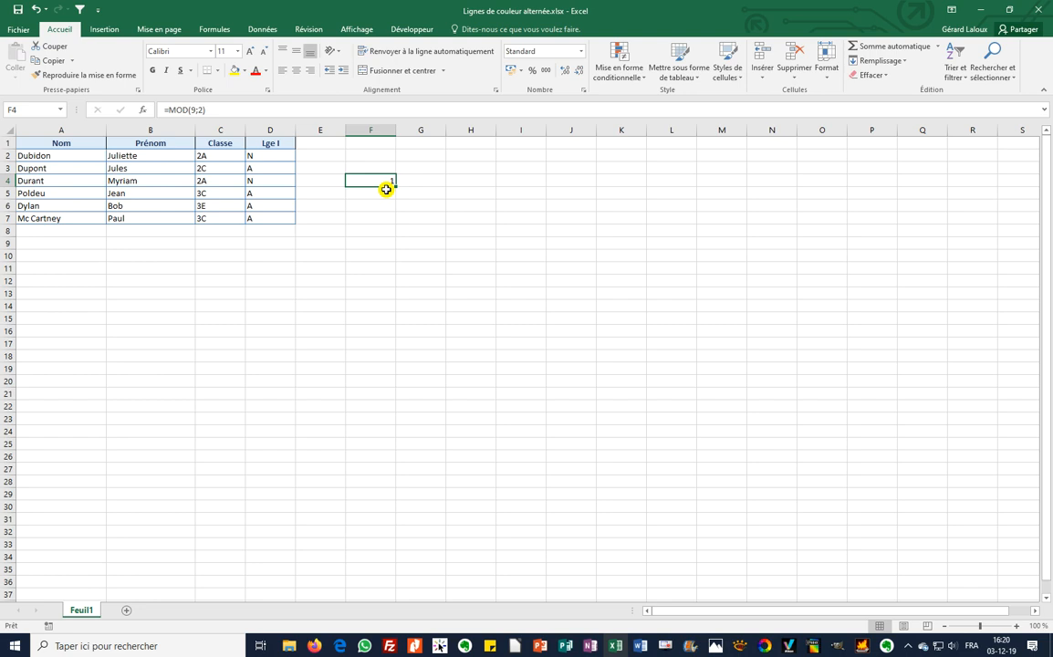
key(Delete)
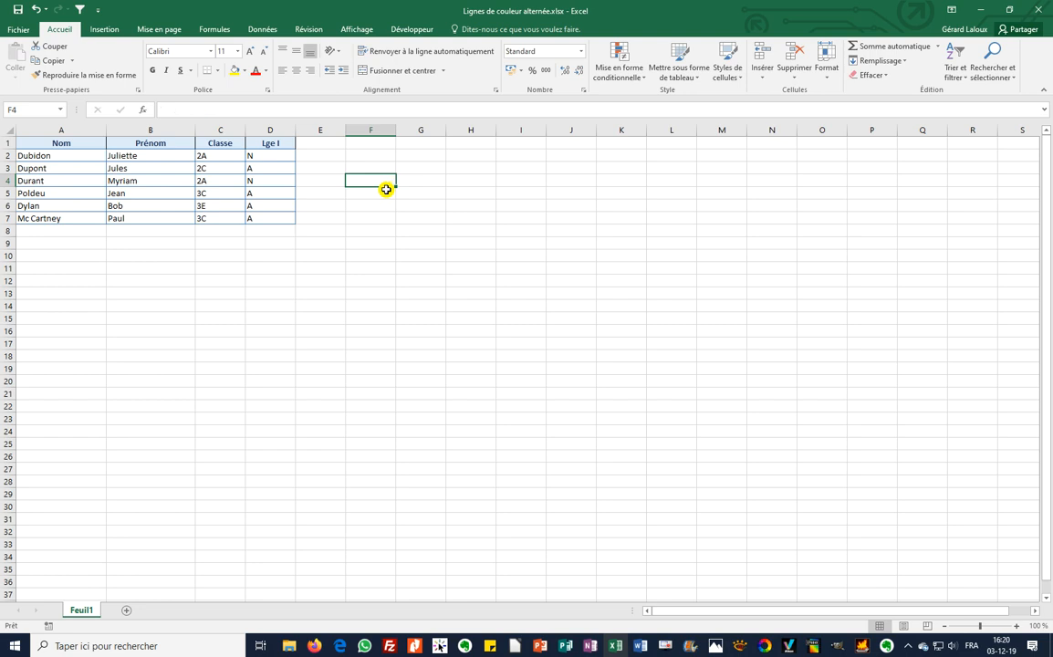
Create a new conditional formatting rule for cell A2 that uses a formula to determine which cells are formatted.
click(84, 155)
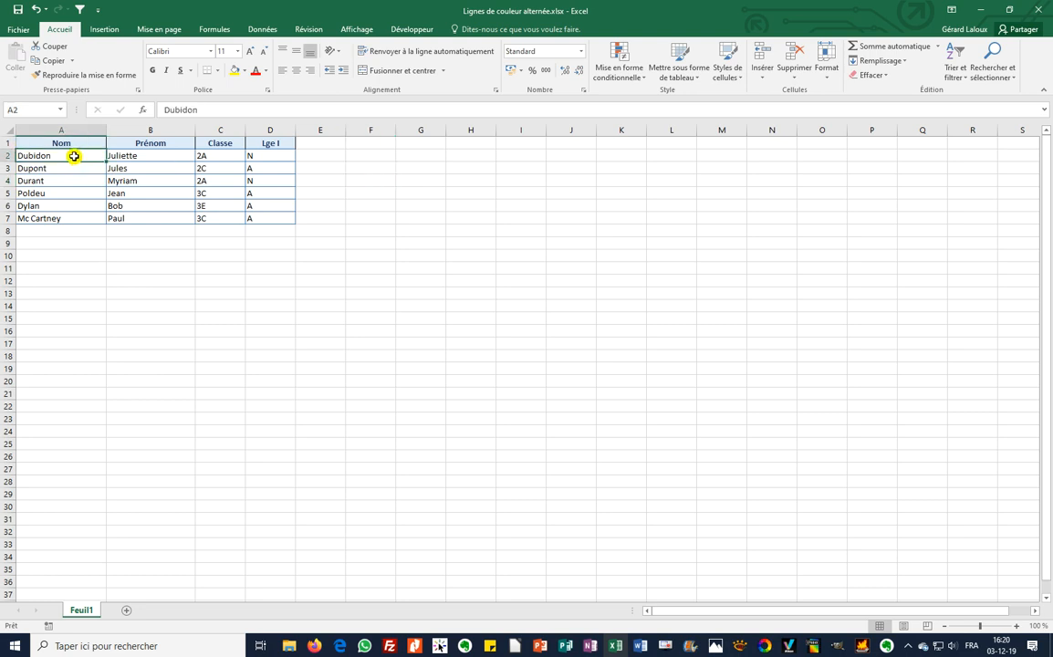
click(635, 81)
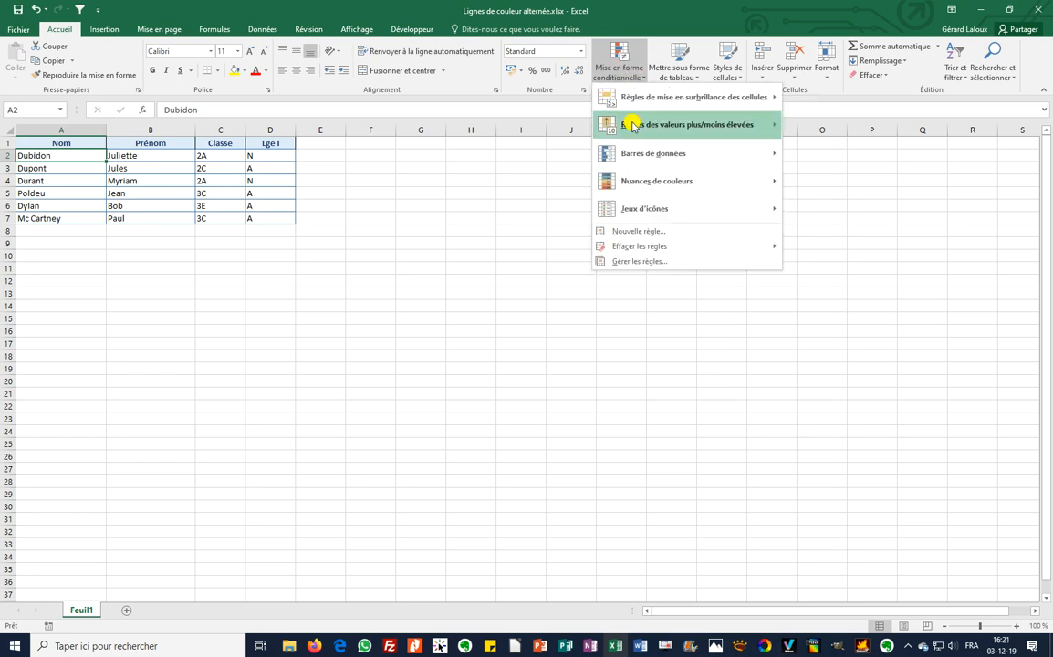
click(653, 231)
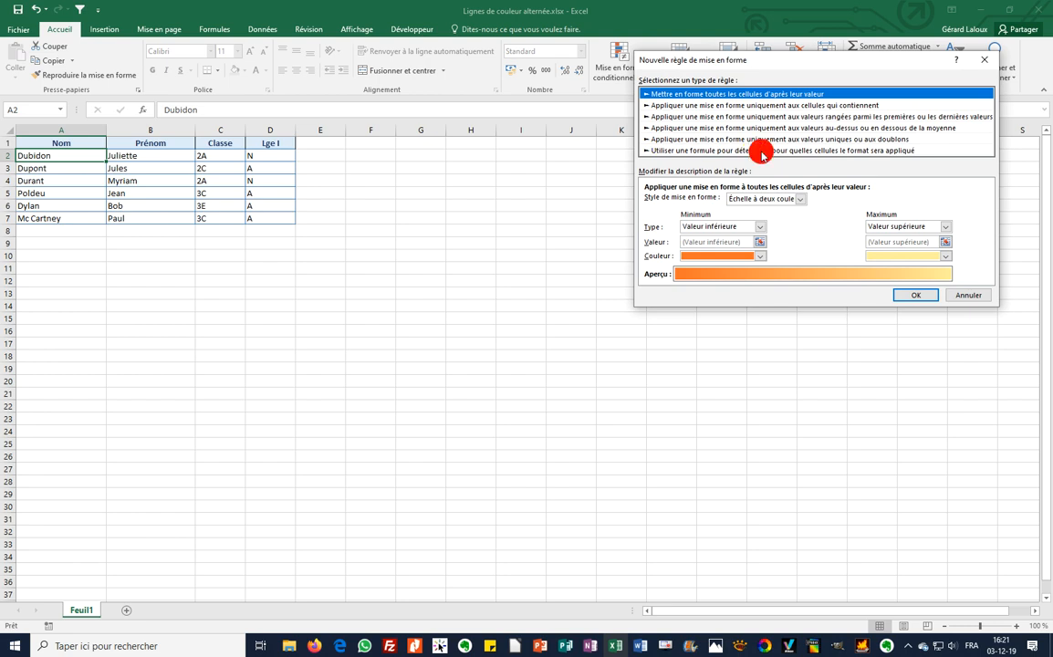
click(761, 151)
click(723, 201)
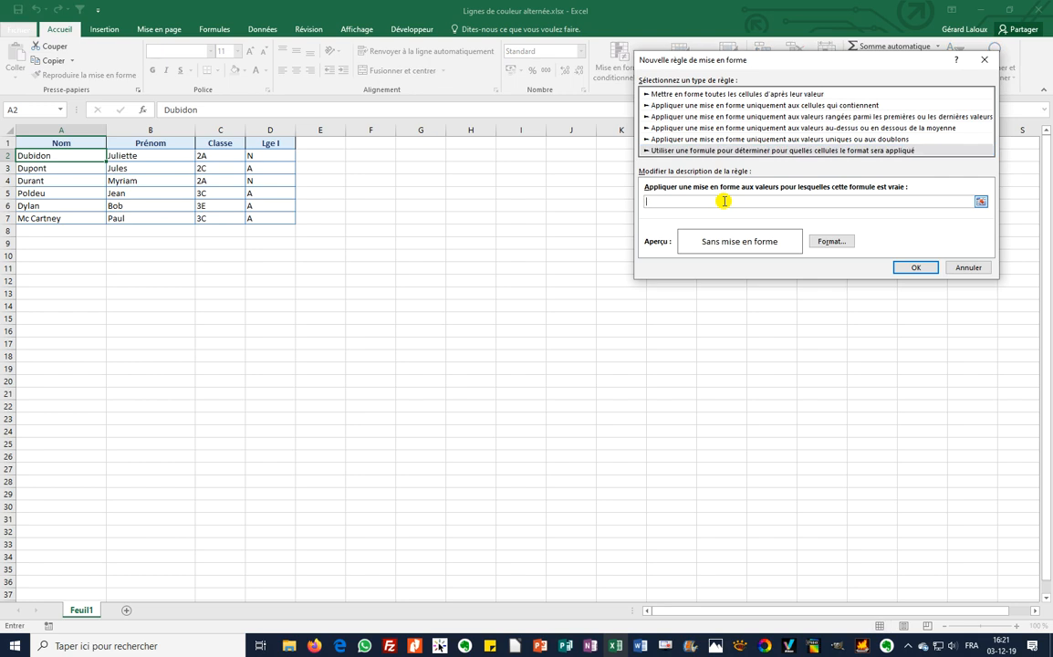
drag(786, 62, 520, 162)
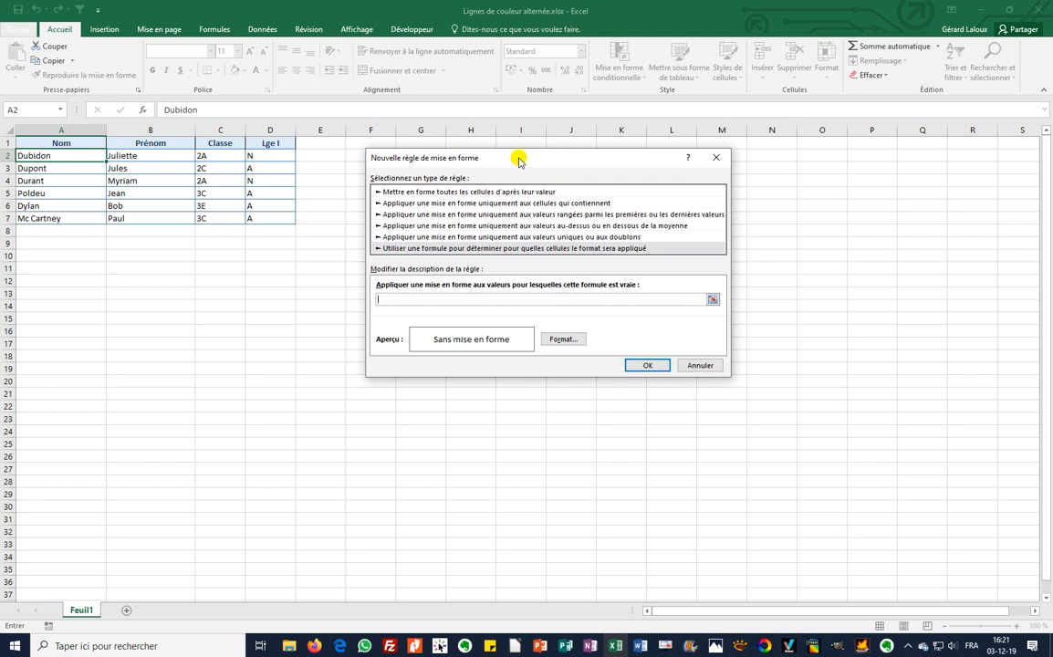
Set the rule's formula to =MOD(LIGNE($A2);2)=0, with only the column of the A2 reference locked.
text(=)
text(M)
text(odi)
text(ligne)
text(()
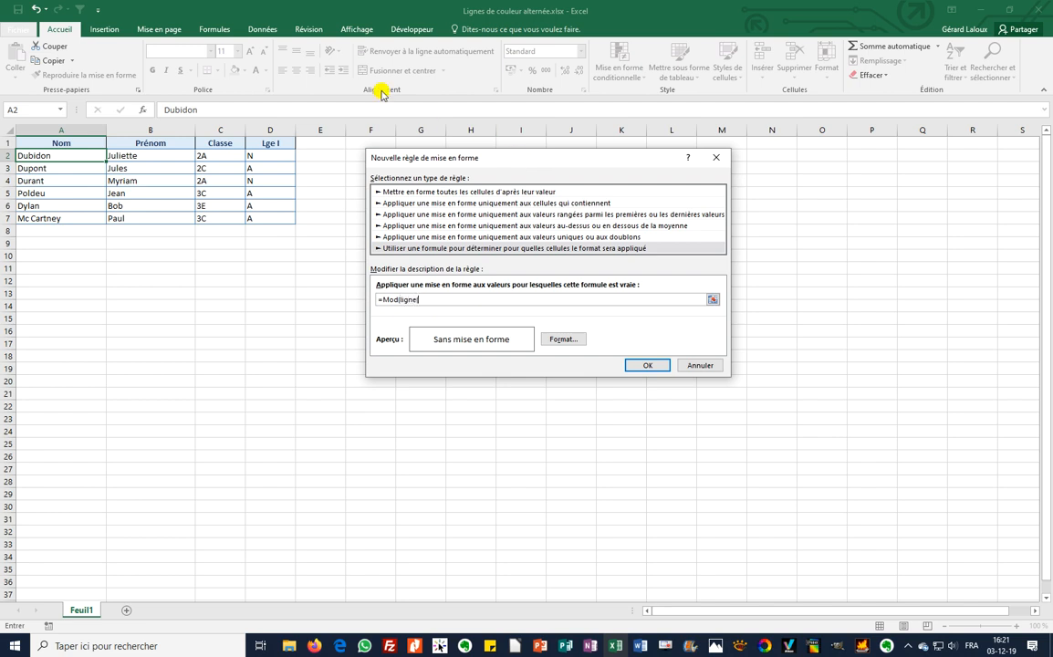
click(93, 156)
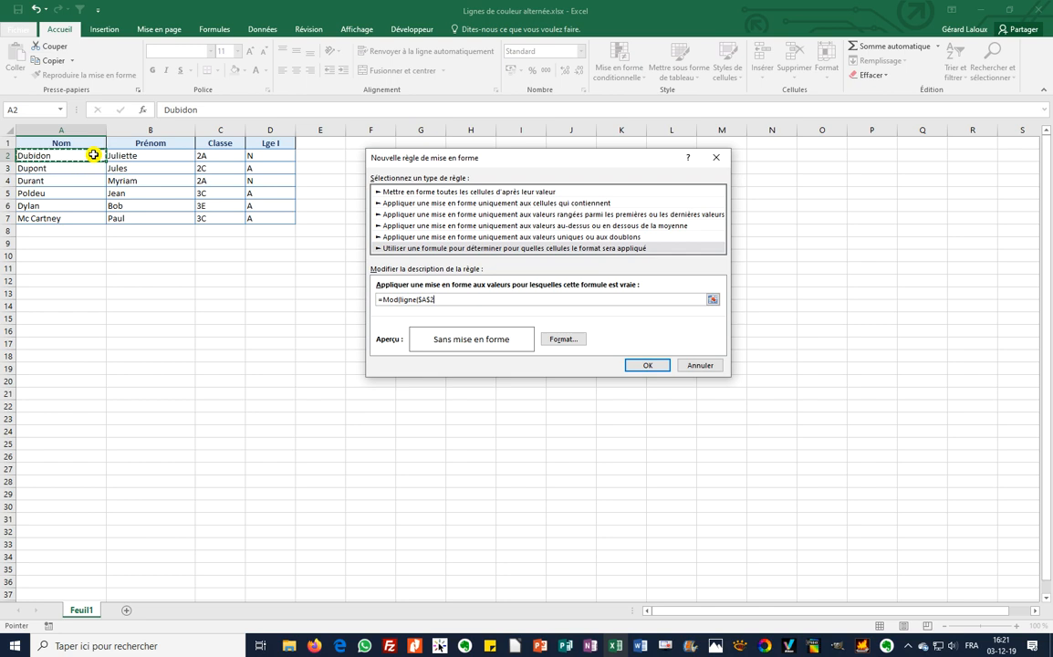
key(F4)
key(F4)
text();2)=0)
Give the rule a light green background fill from the standard colours, and apply the rule to A2.
click(559, 340)
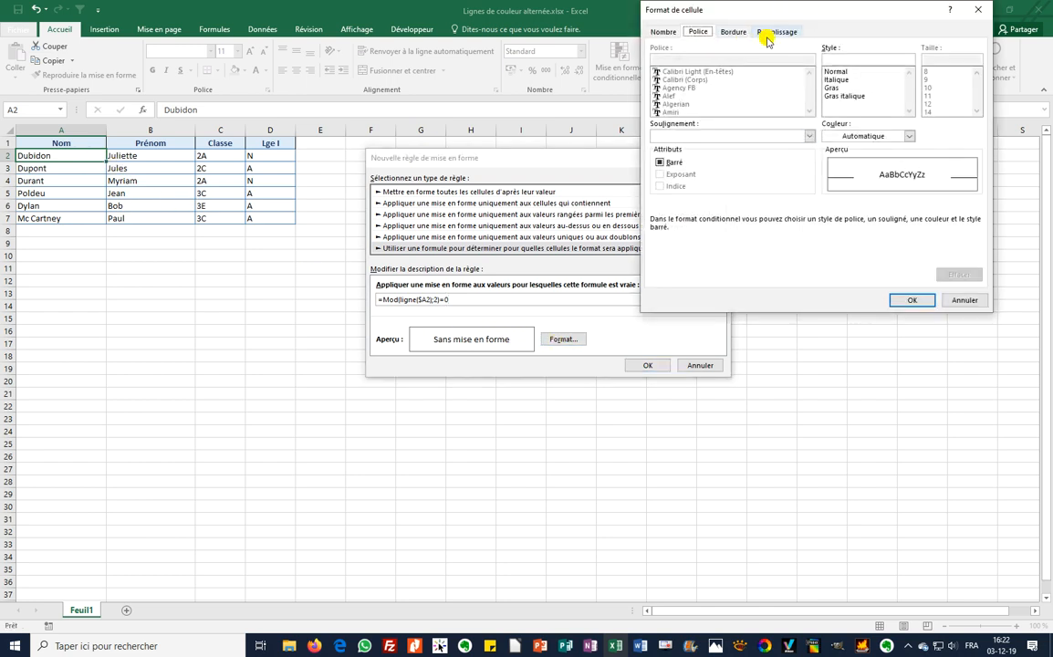
click(774, 32)
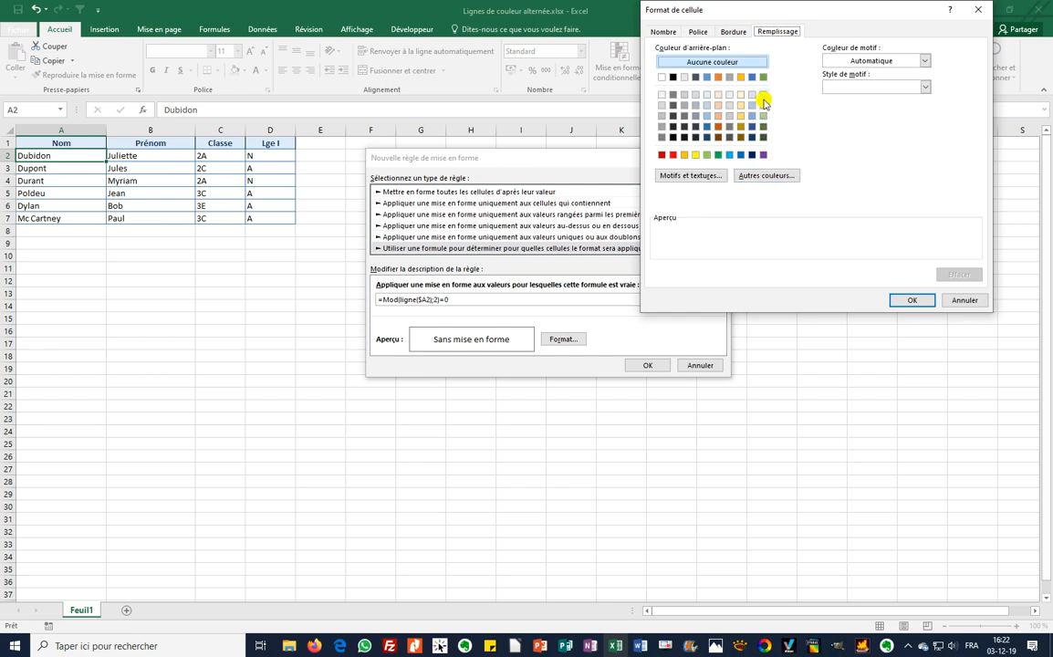
click(706, 154)
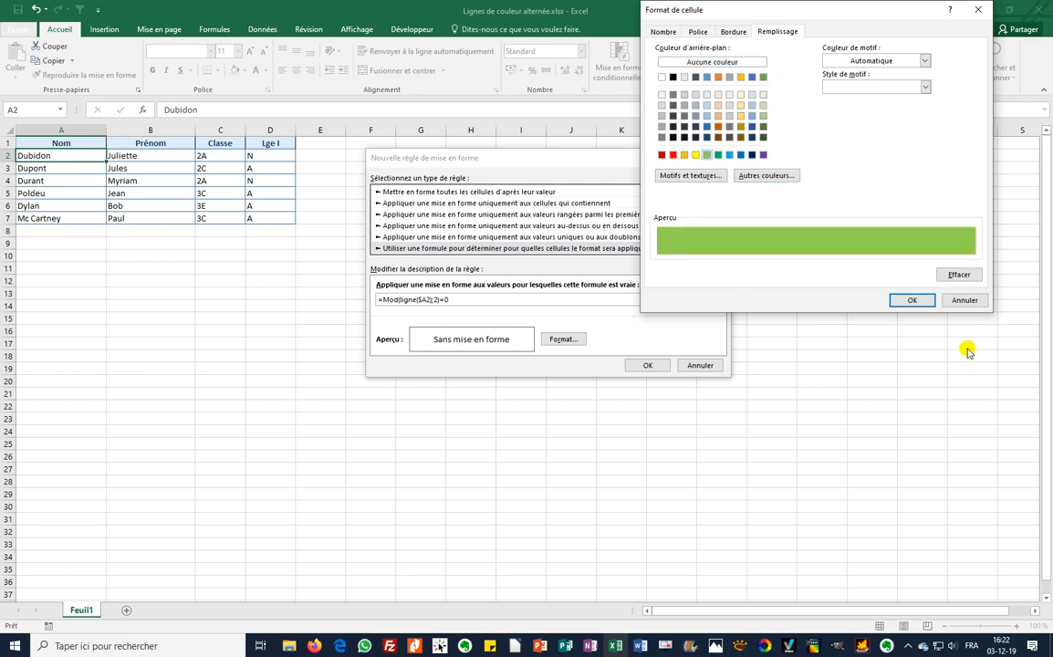
click(915, 300)
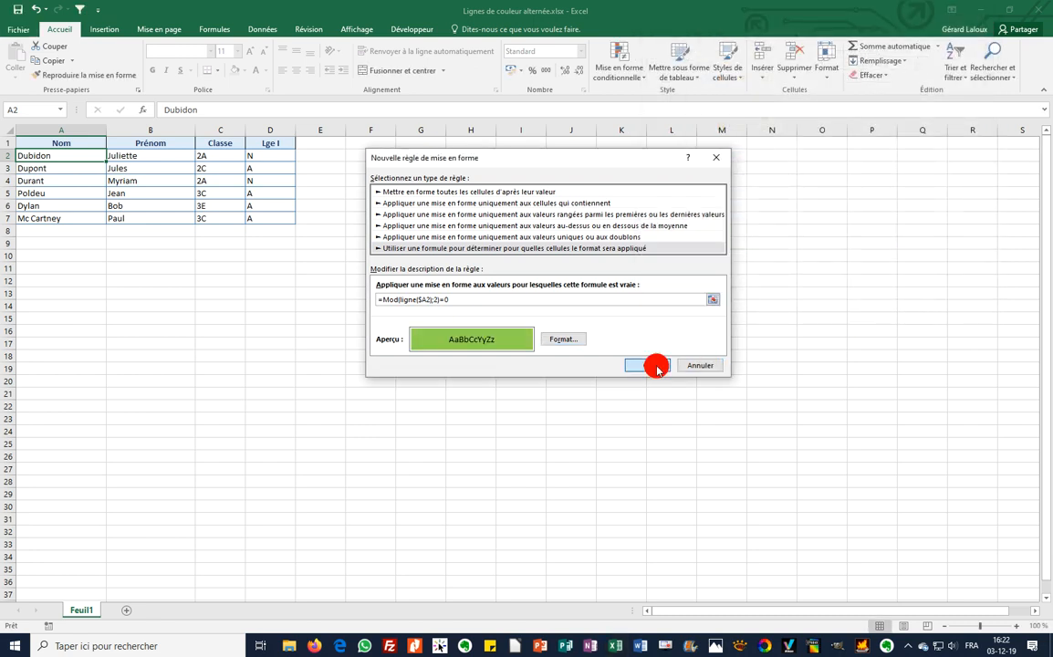
click(650, 365)
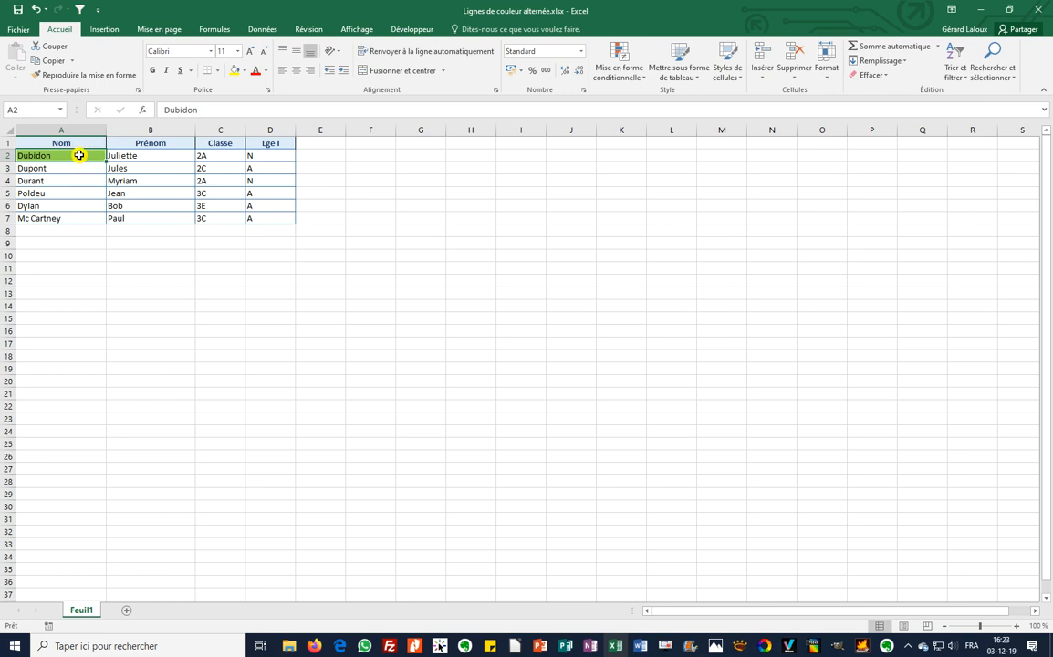
Open the conditional formatting rules for A2 and check the definition of the MOD(LIGNE) rule without altering it.
click(620, 69)
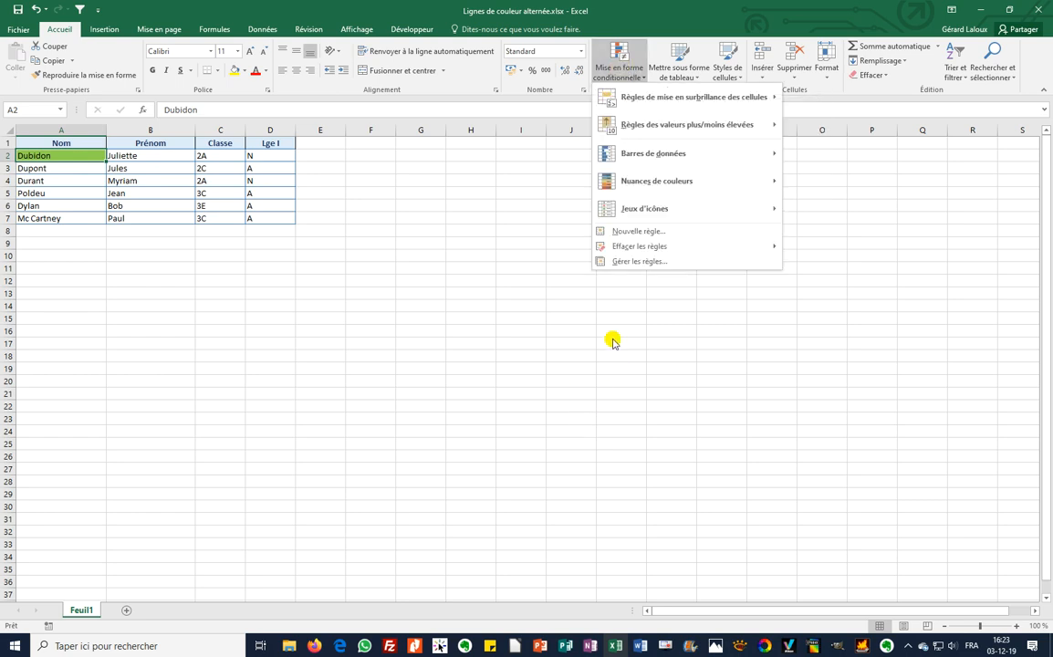
click(644, 262)
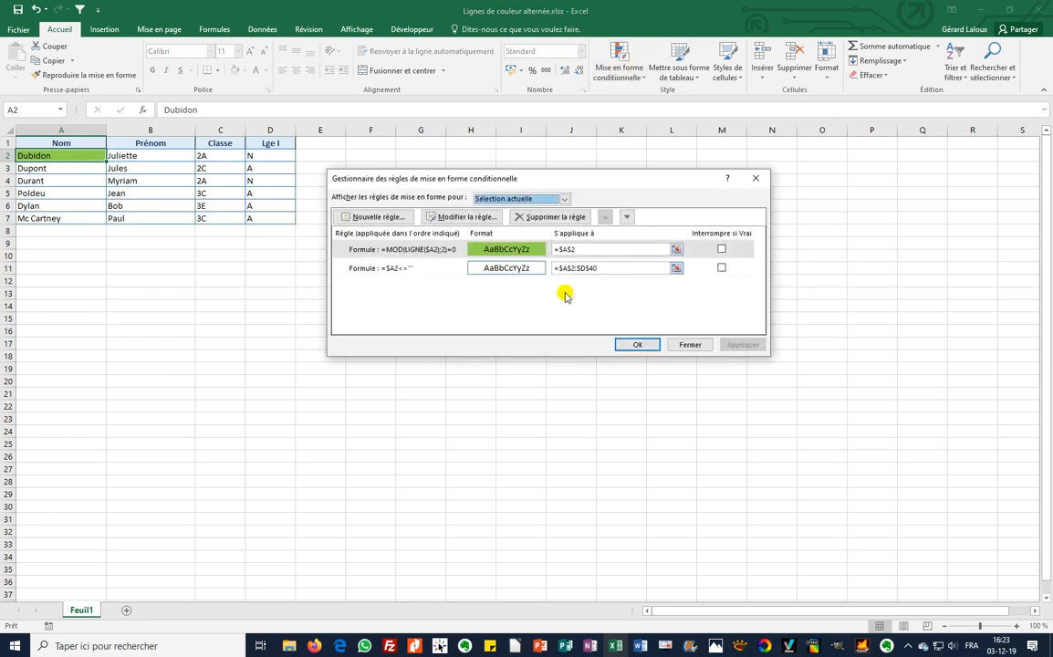
click(372, 250)
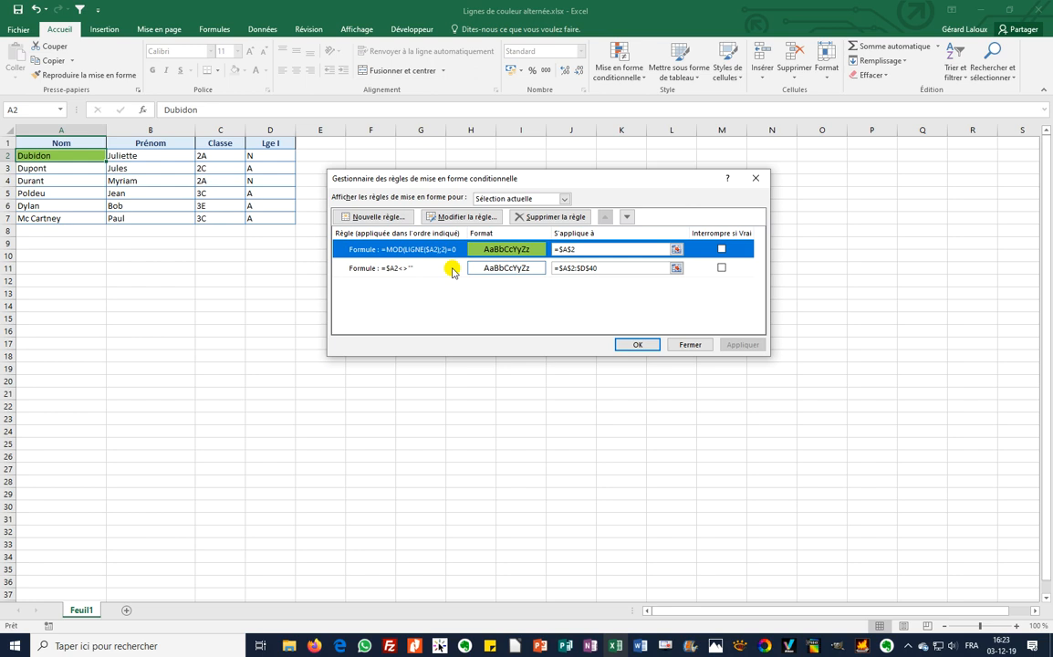
click(465, 217)
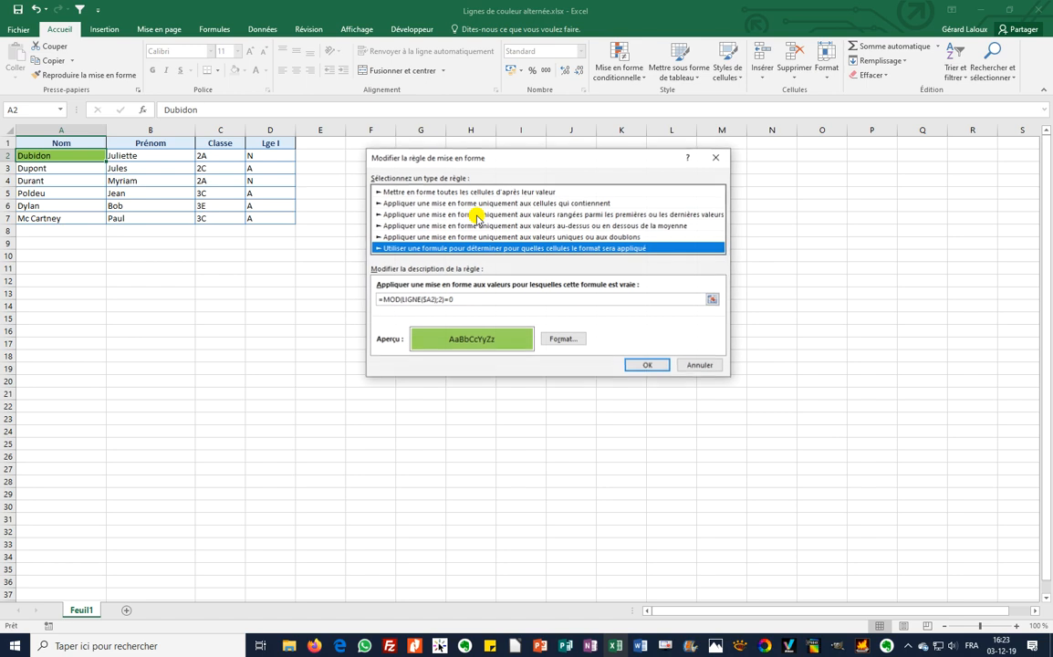
click(654, 363)
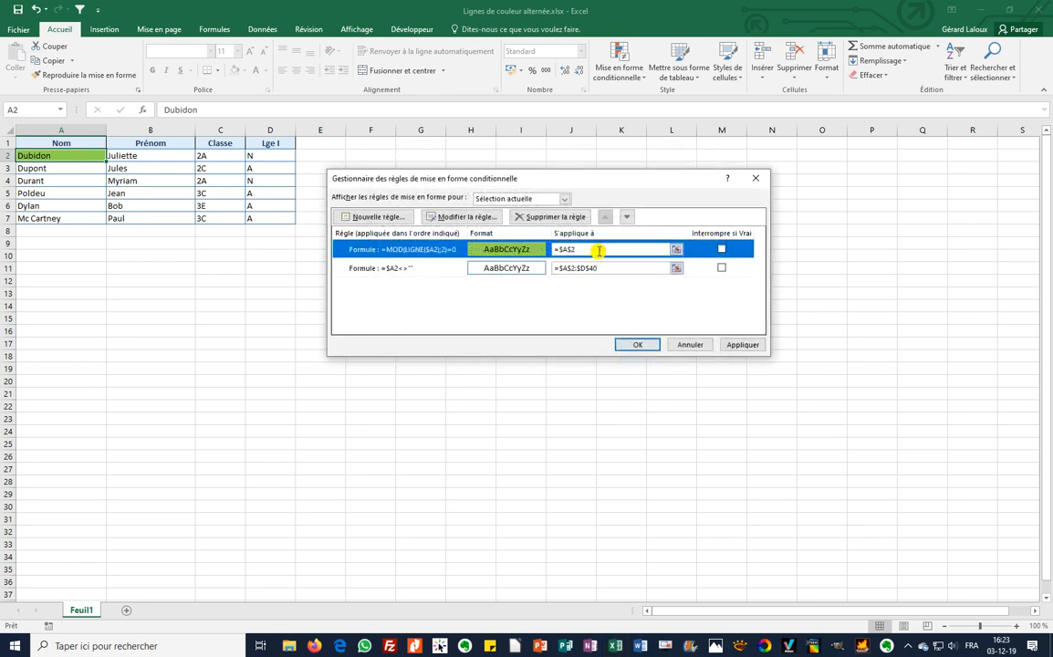
Extend the range of the MOD(LIGNE) rule to =$A$2:$D$75 and apply the change.
click(677, 250)
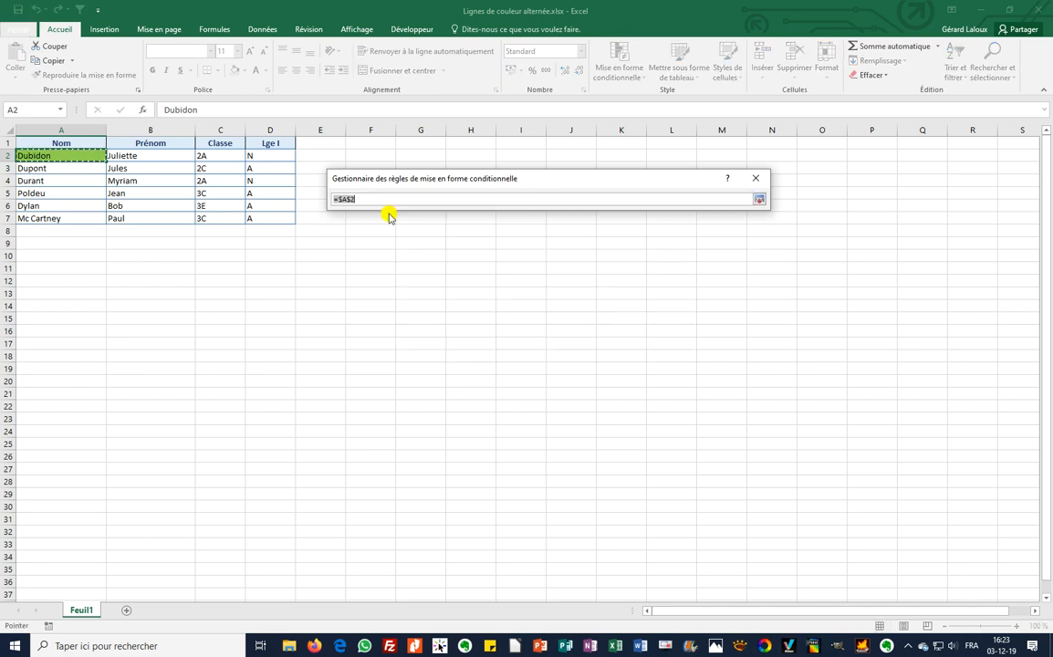
click(378, 199)
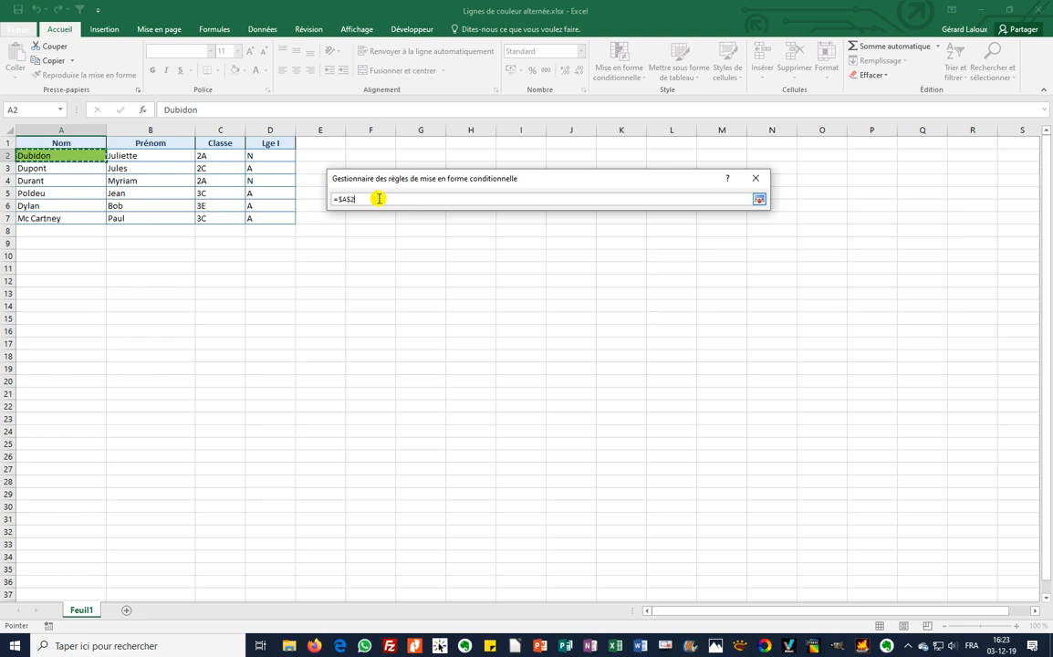
key(F8)
key(BackSpace)
key(BackSpace)
key(BackSpace)
text(D$75)
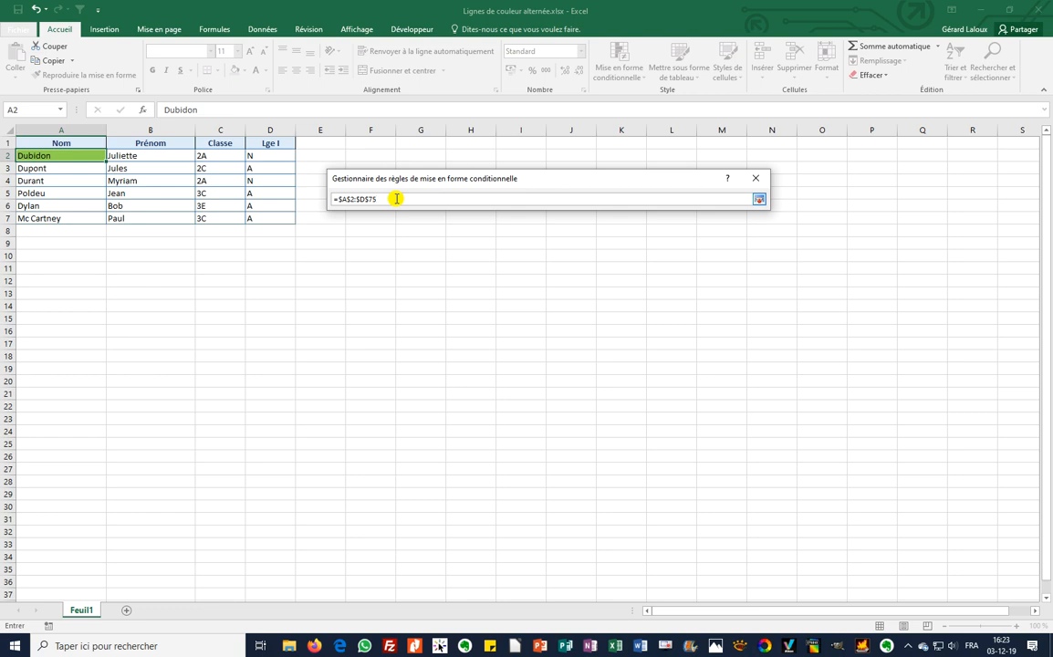
click(757, 200)
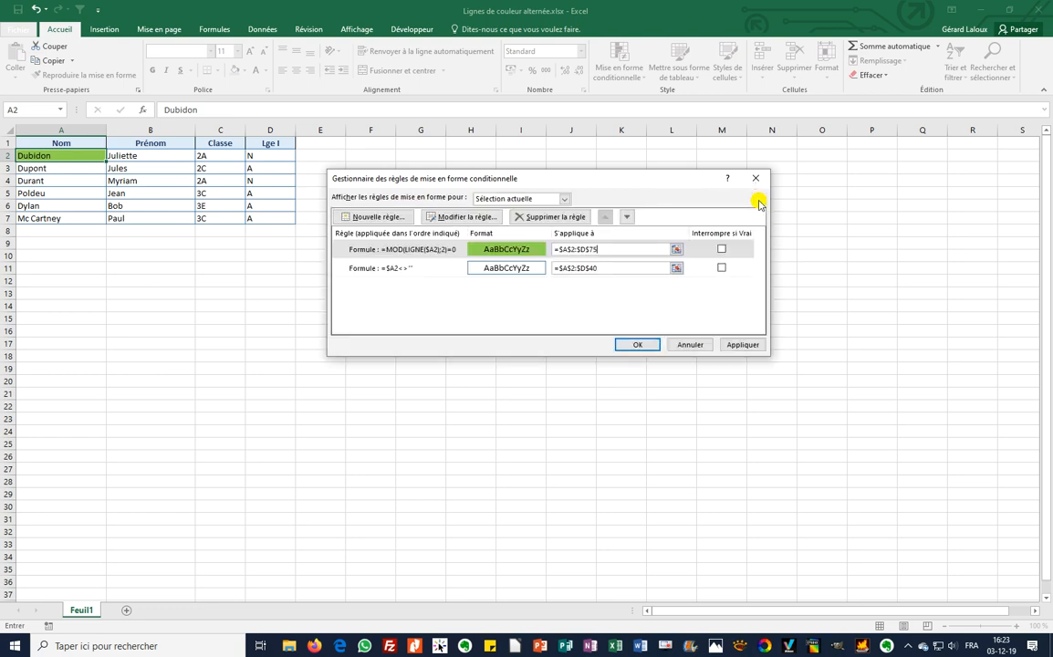
click(739, 346)
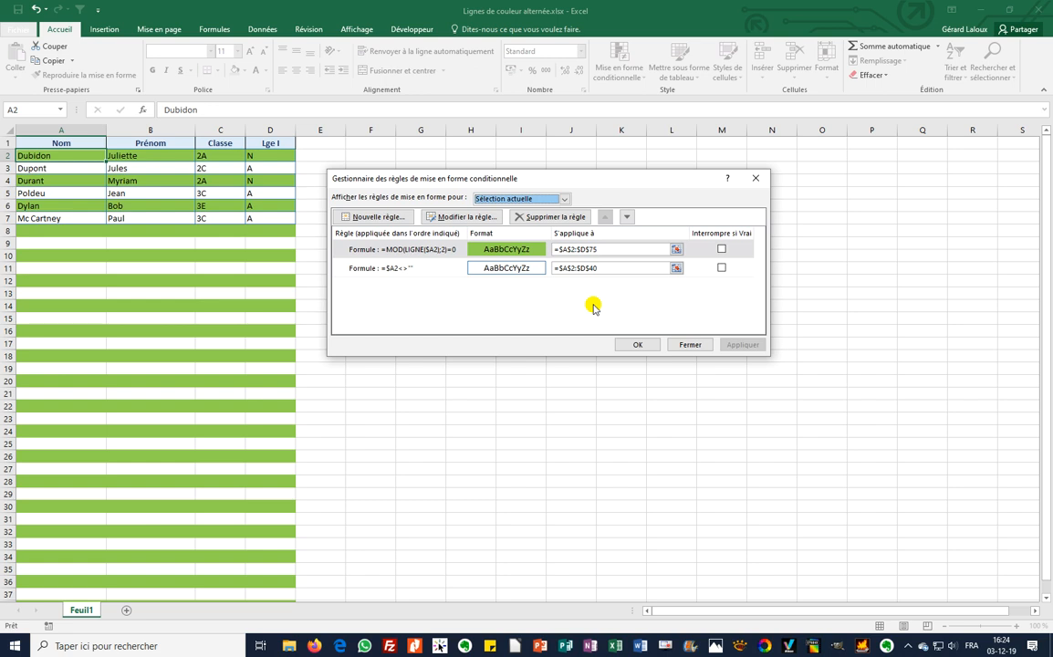
Edit the green rule's formula to start with ET($A2<>""; ahead of the MOD test, locking only the column of A2.
click(441, 252)
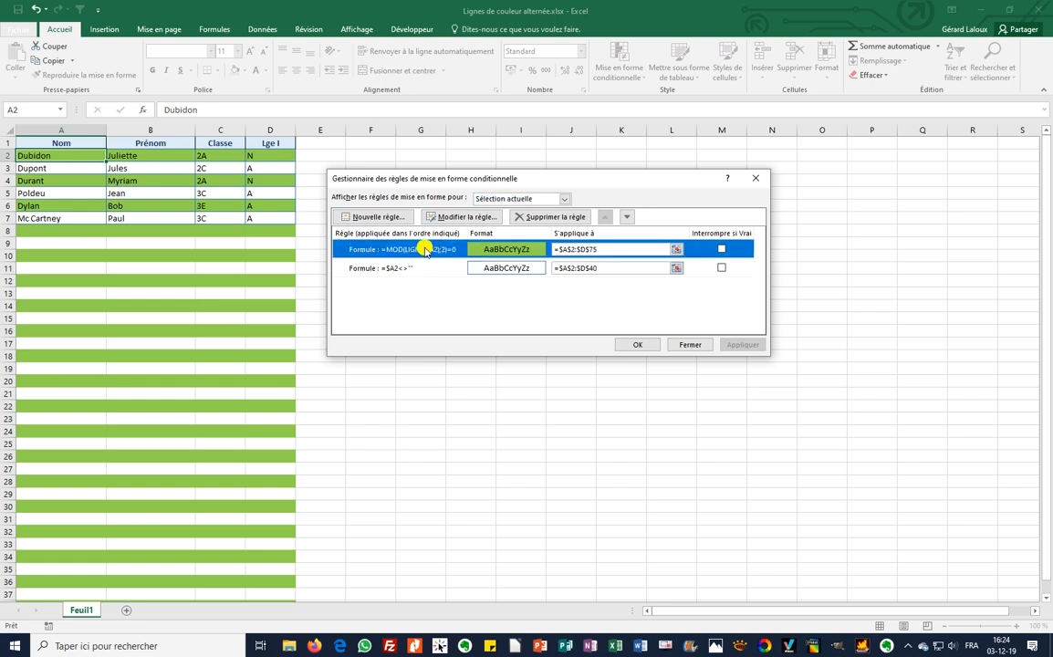
click(457, 218)
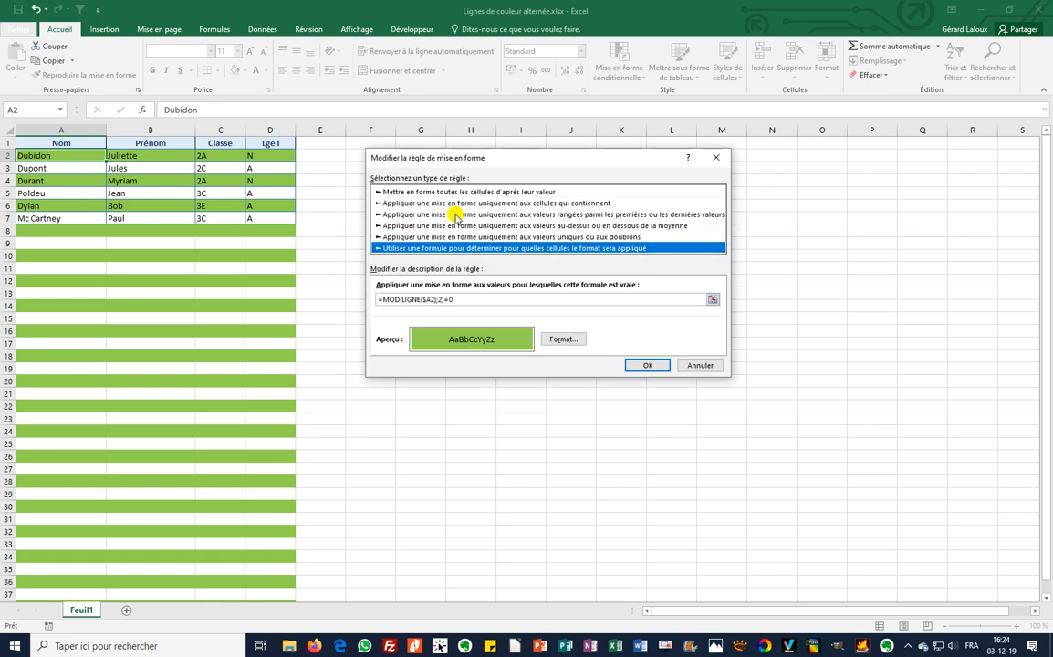
click(384, 299)
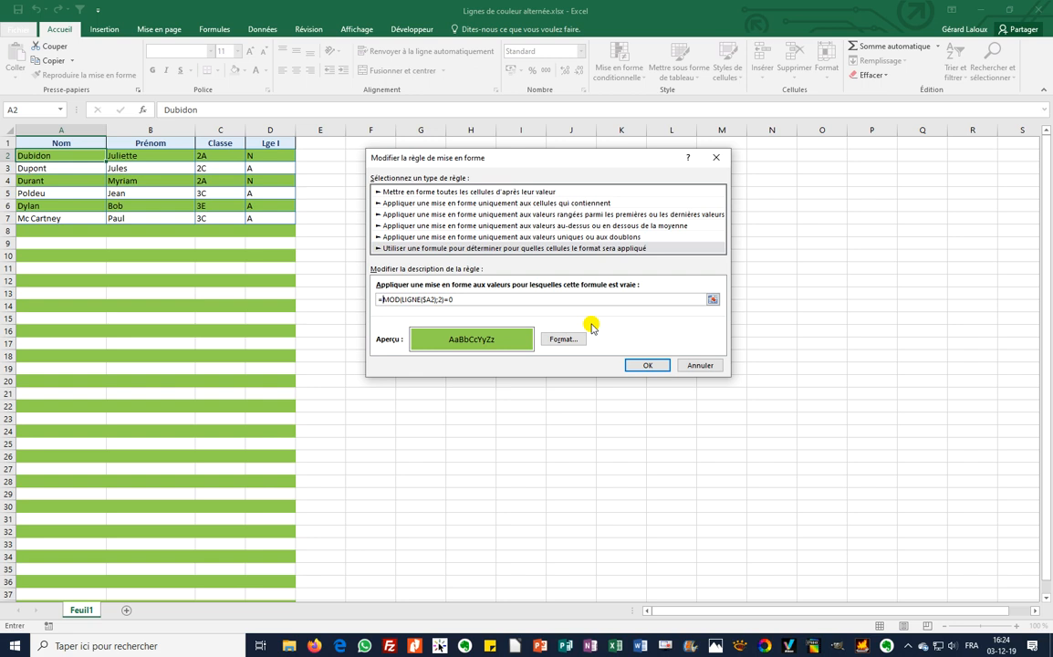
text(ET()
click(66, 157)
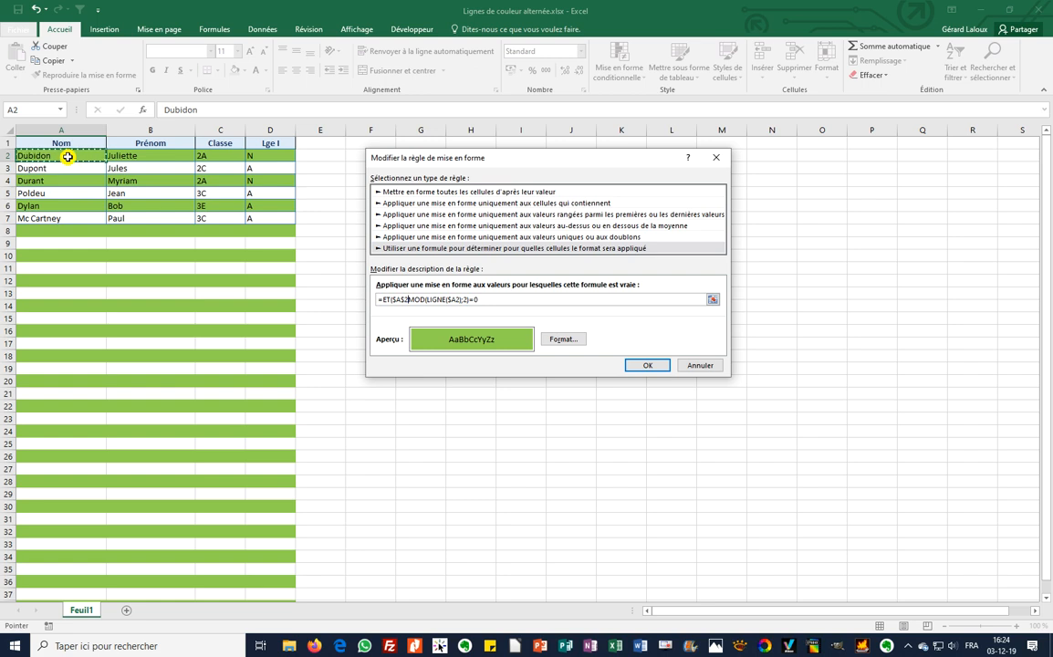
key(F4)
key(F4)
text(<>"")
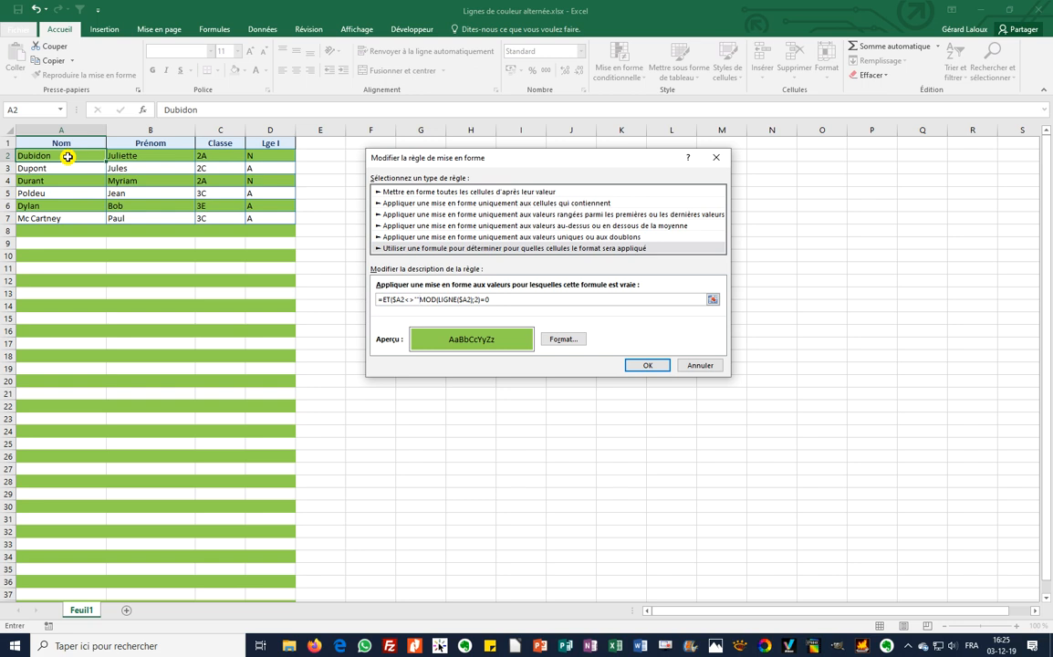
text(;)
Complete the formula as =ET($A2<>"";MOD(LIGNE($A2);2)=0), apply the rule and close the rules manager.
key(End)
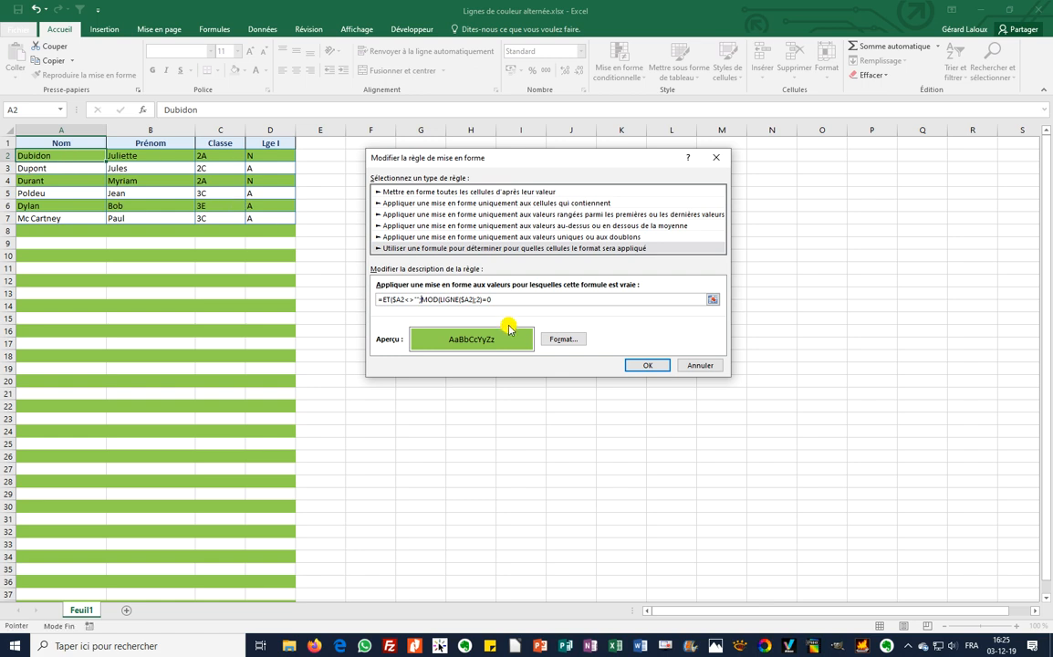
click(501, 298)
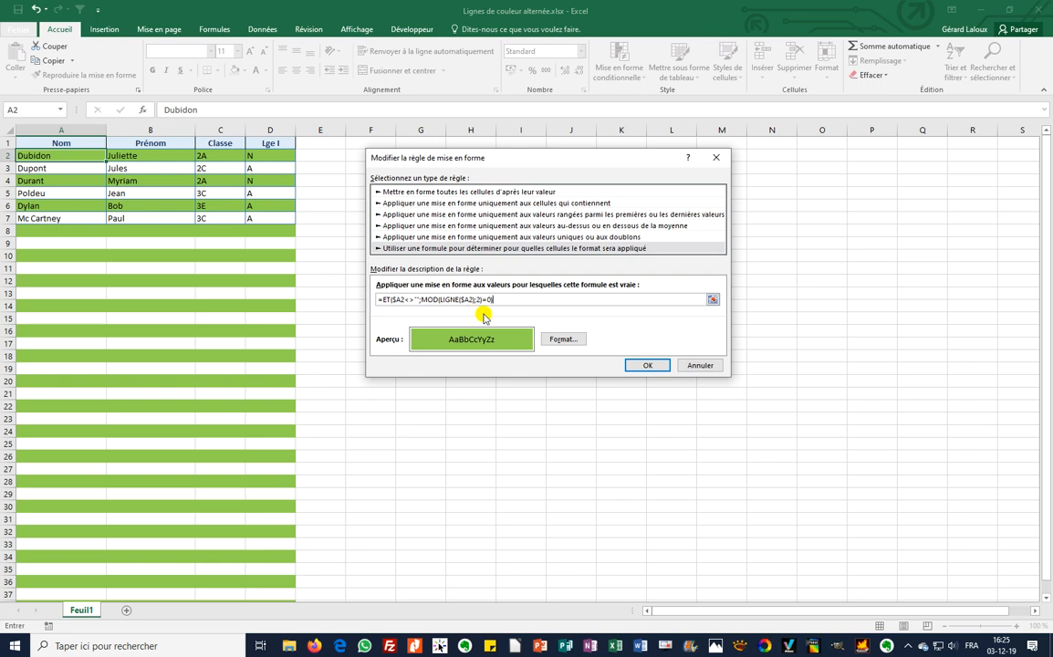
click(642, 365)
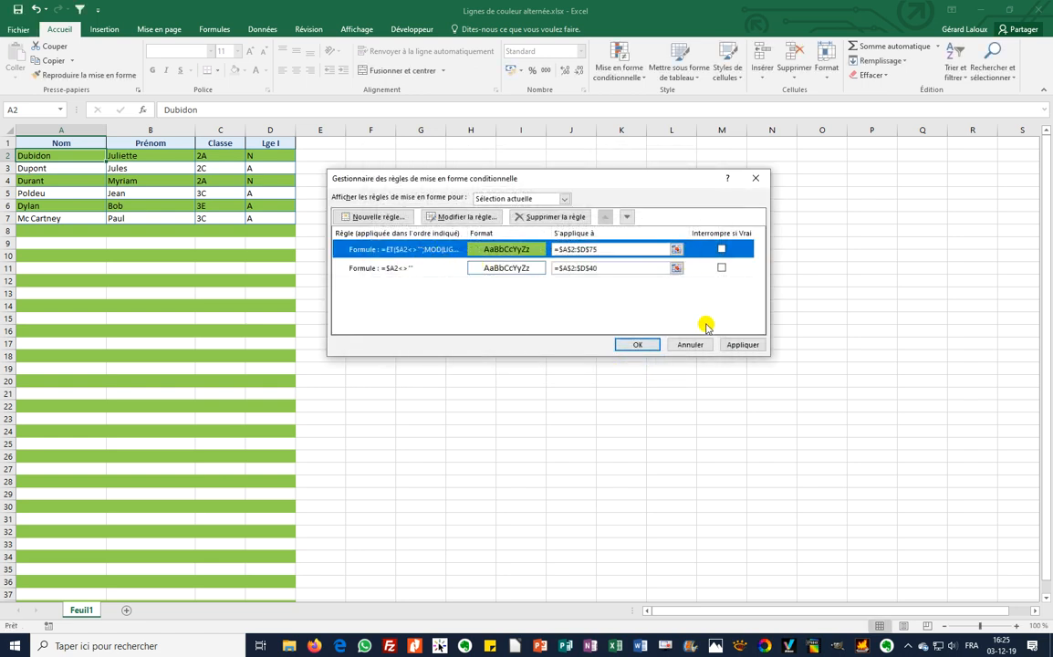
click(742, 344)
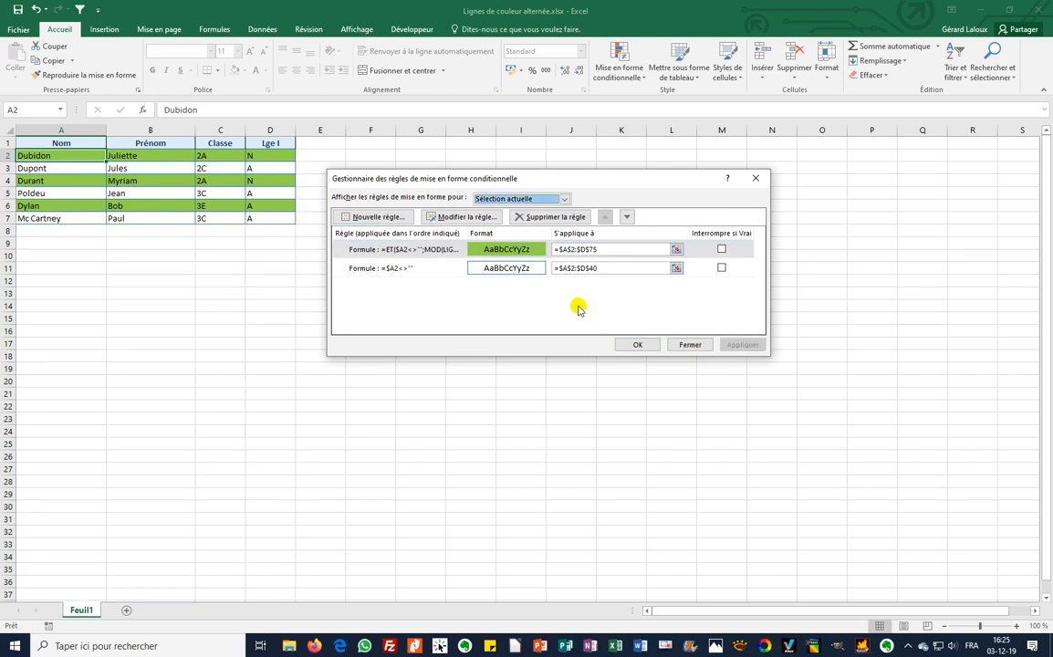
click(637, 345)
click(92, 232)
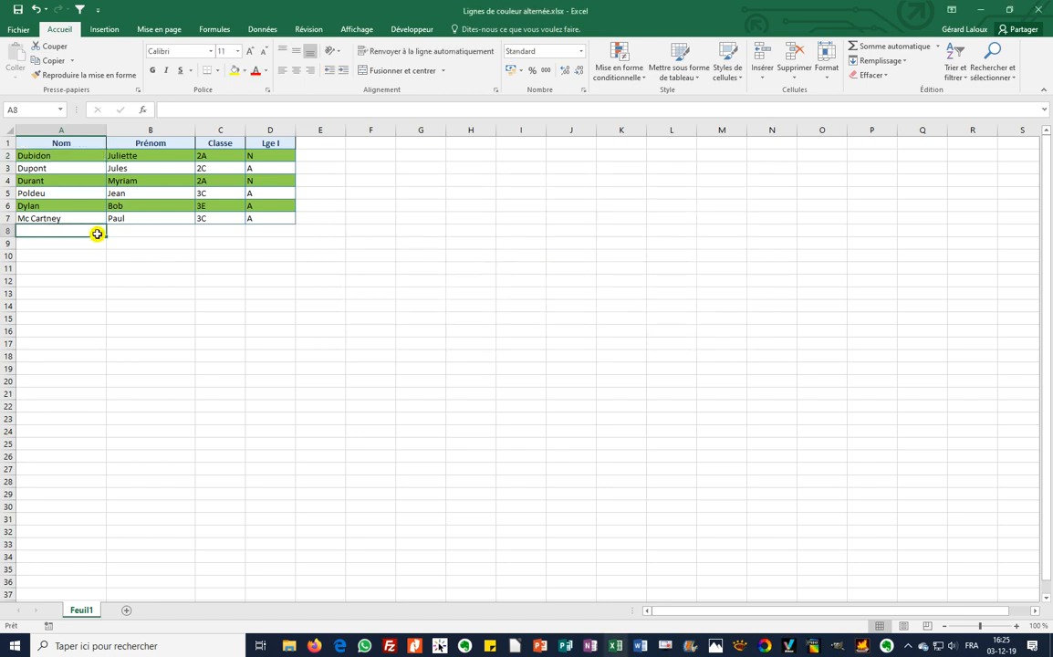
text(Harrison)
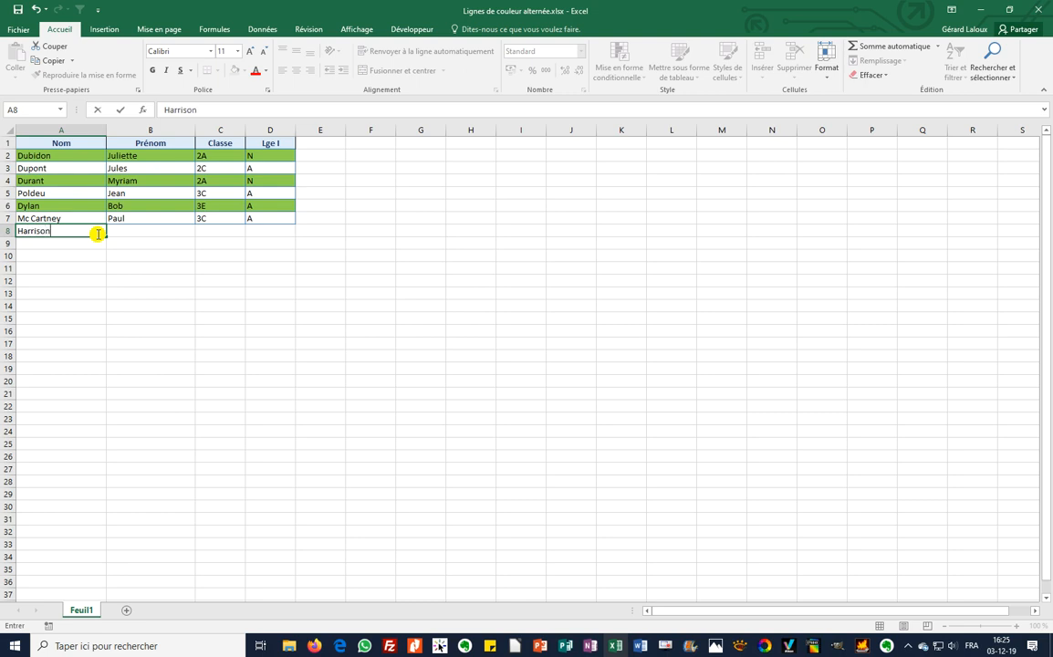
key(Tab)
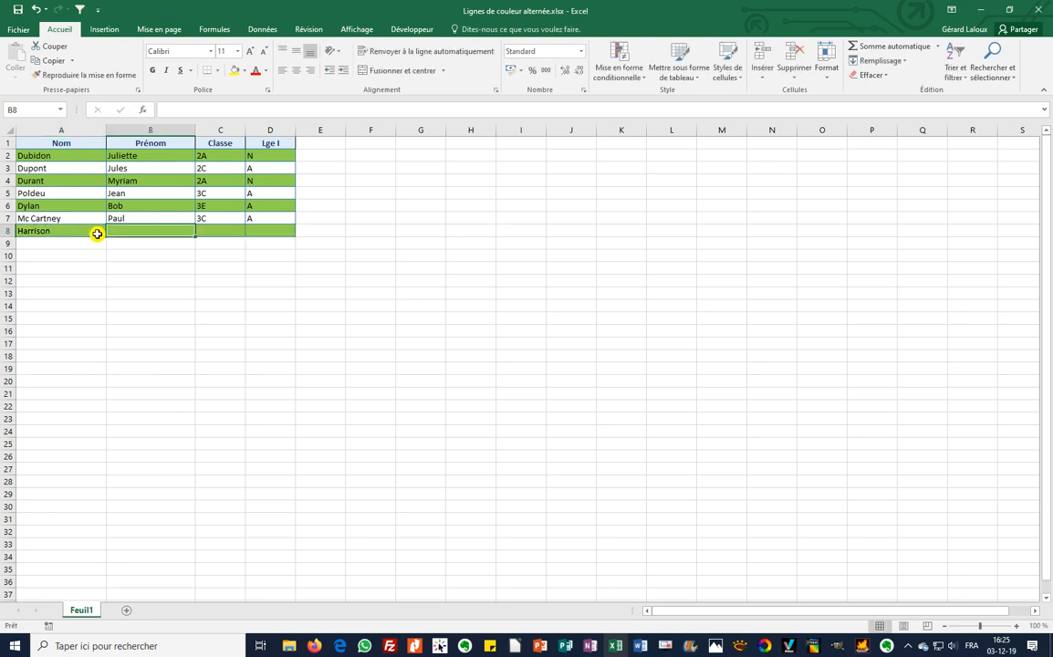
text(Ge)
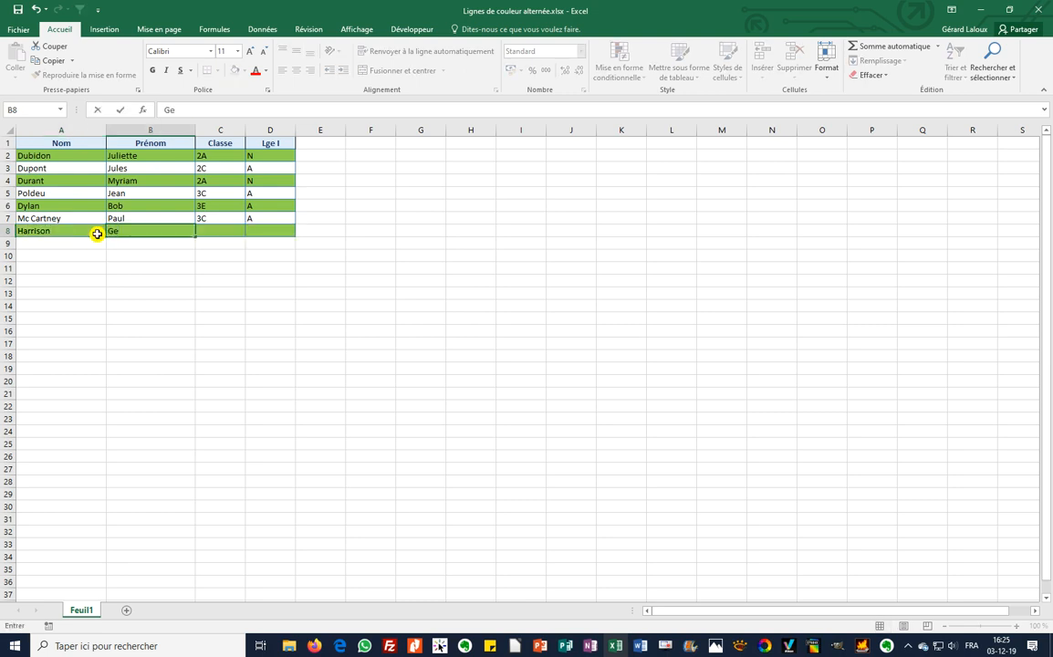
text(orges)
key(Tab)
text(3)
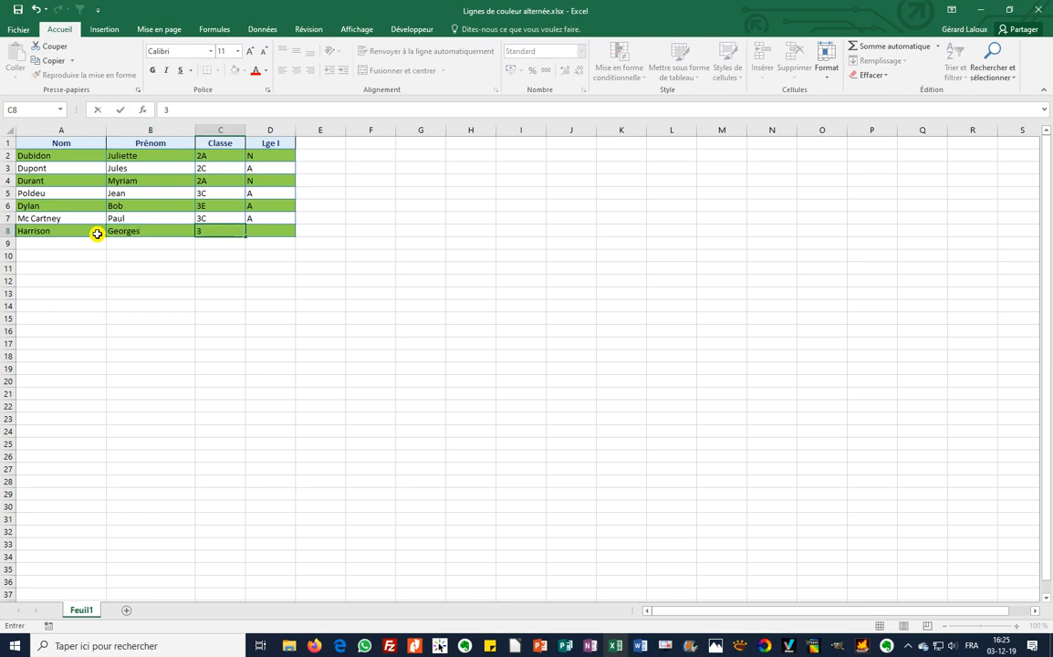
text(D)
key(Tab)
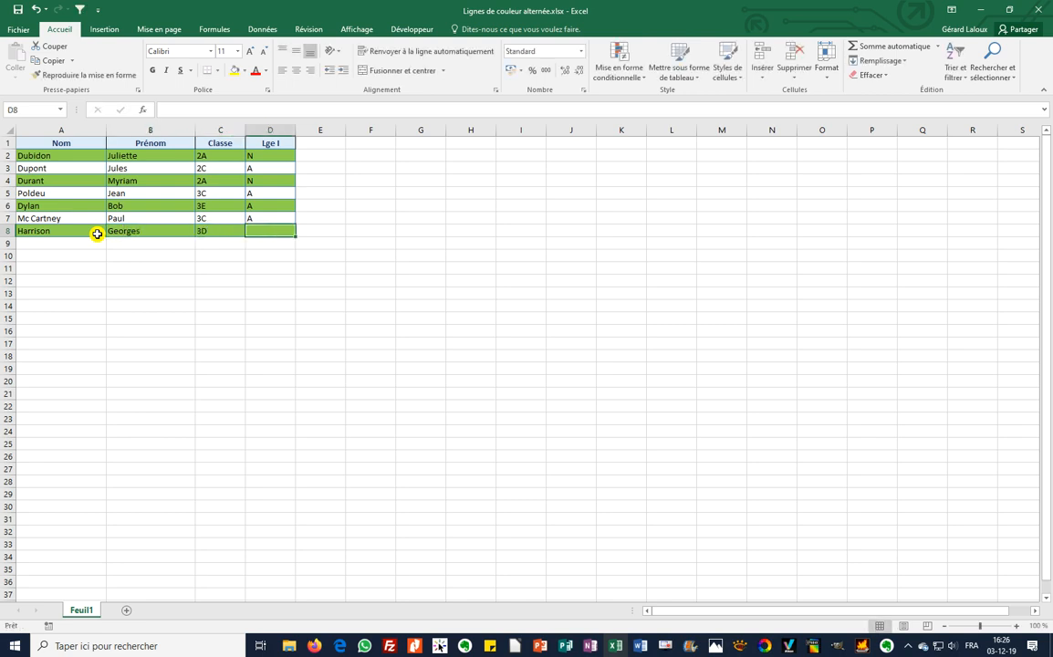
text(B)
click(85, 256)
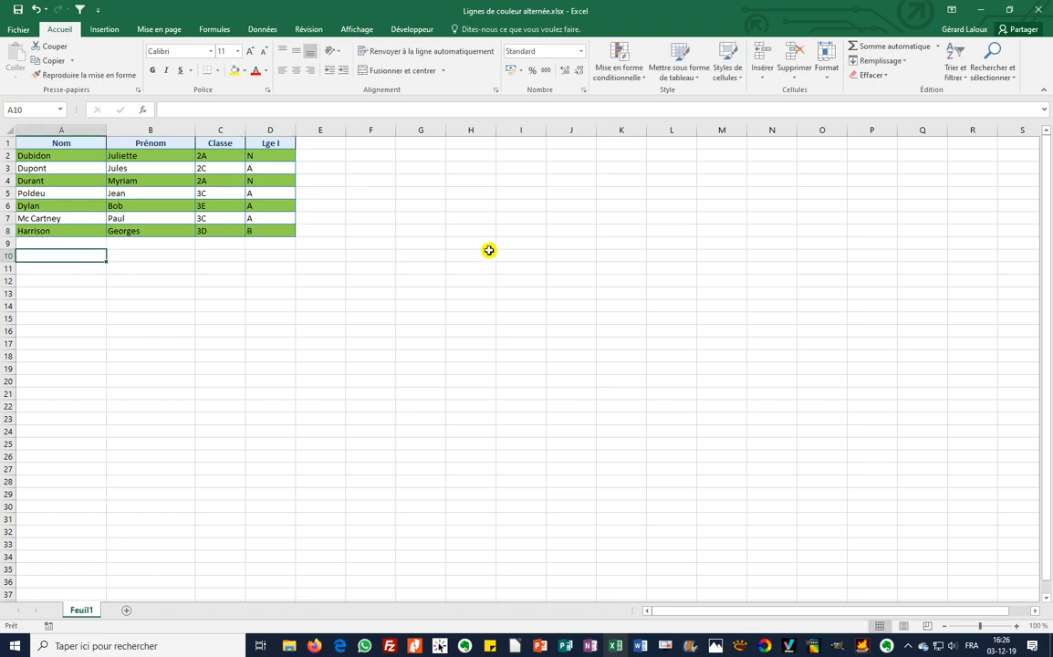
key(Right)
key(Right)
key(Right)
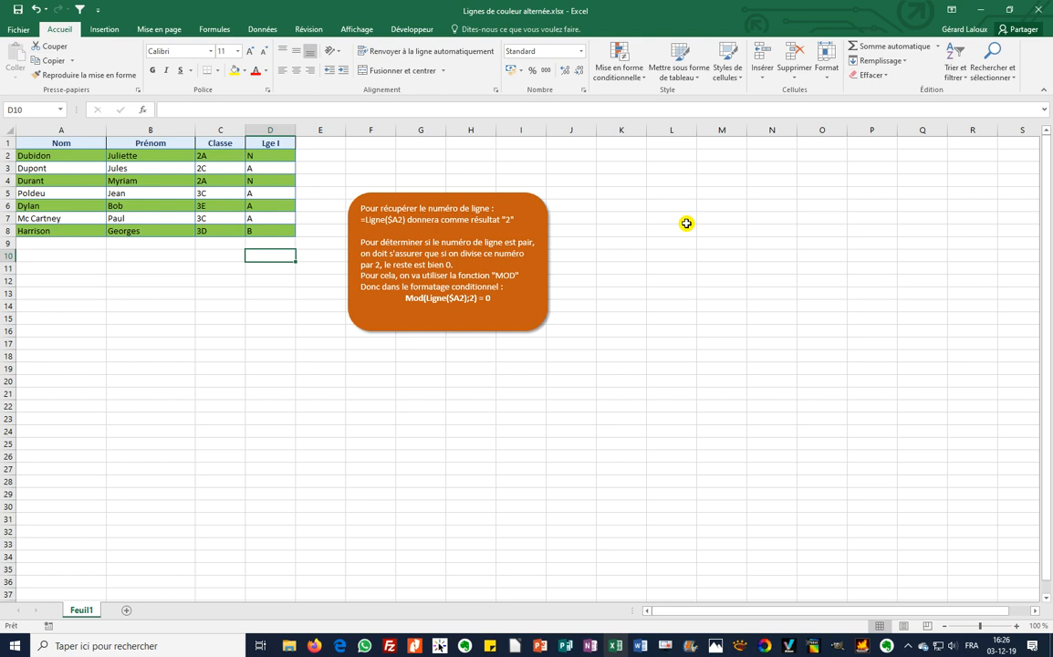